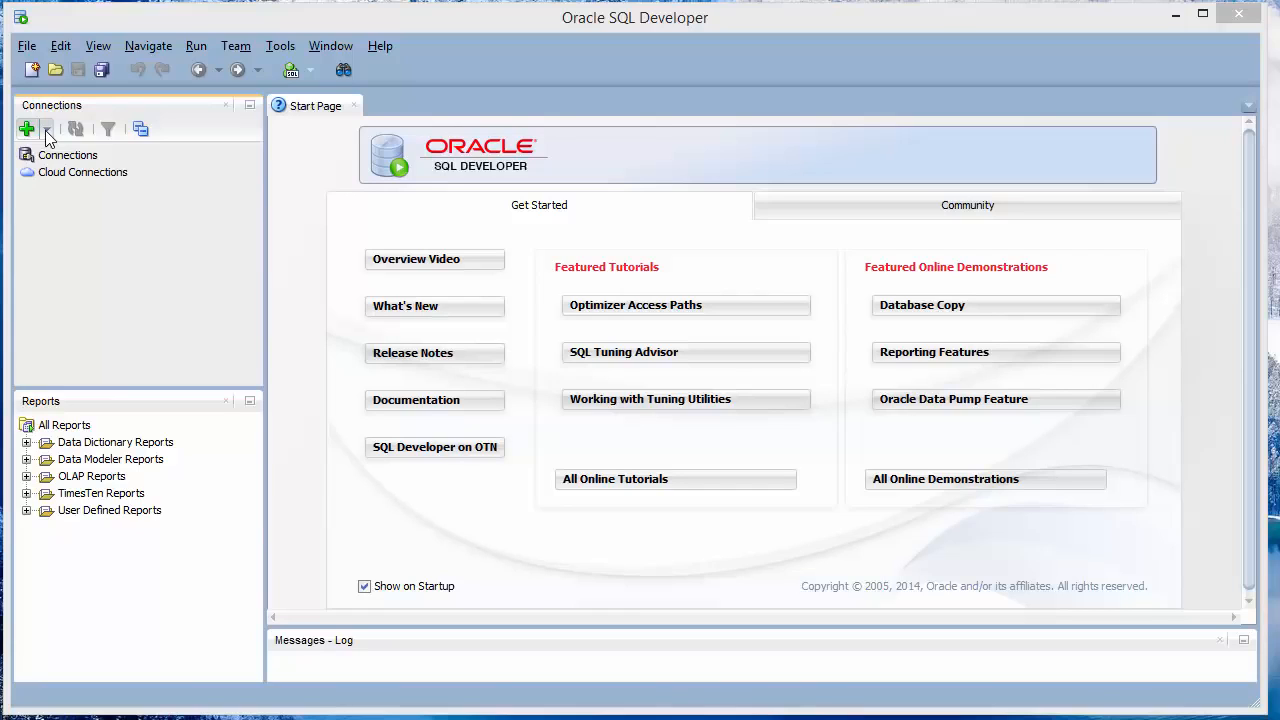
- Define a new database connection named "BTM 382 - system" with username system and the account password
left_click(46, 129)
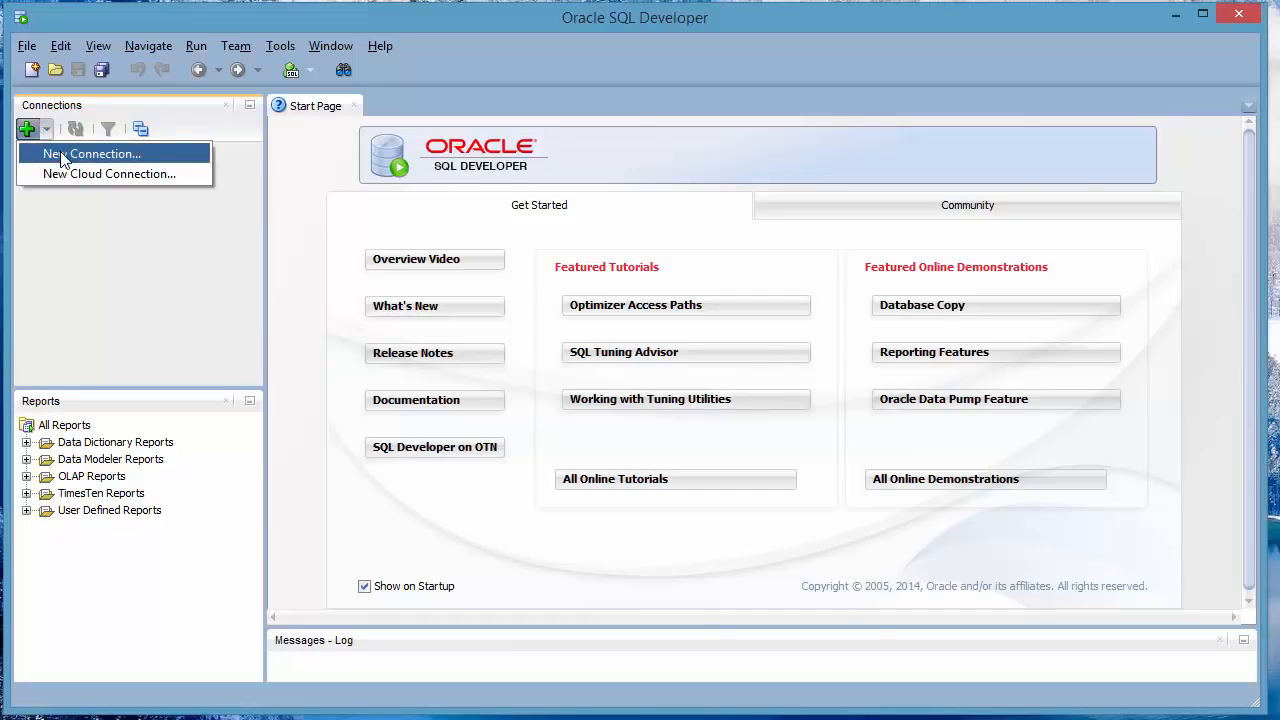
left_click(62, 156)
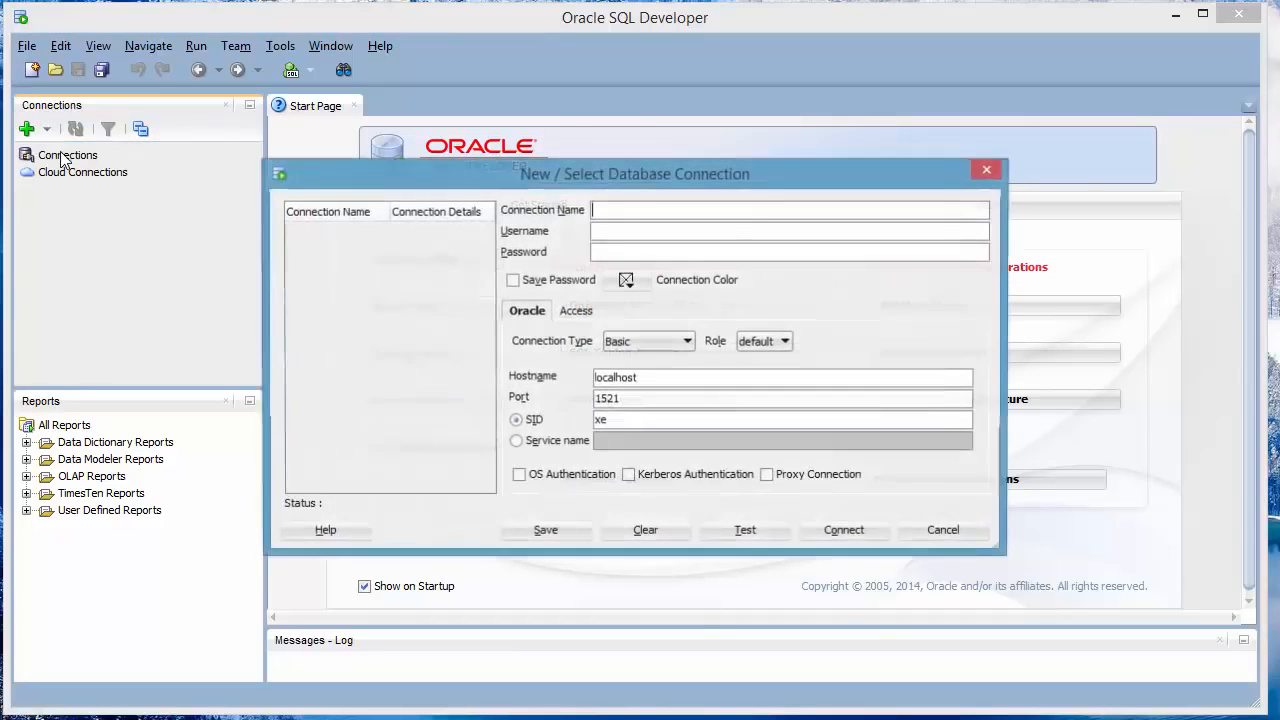
left_click(702, 216)
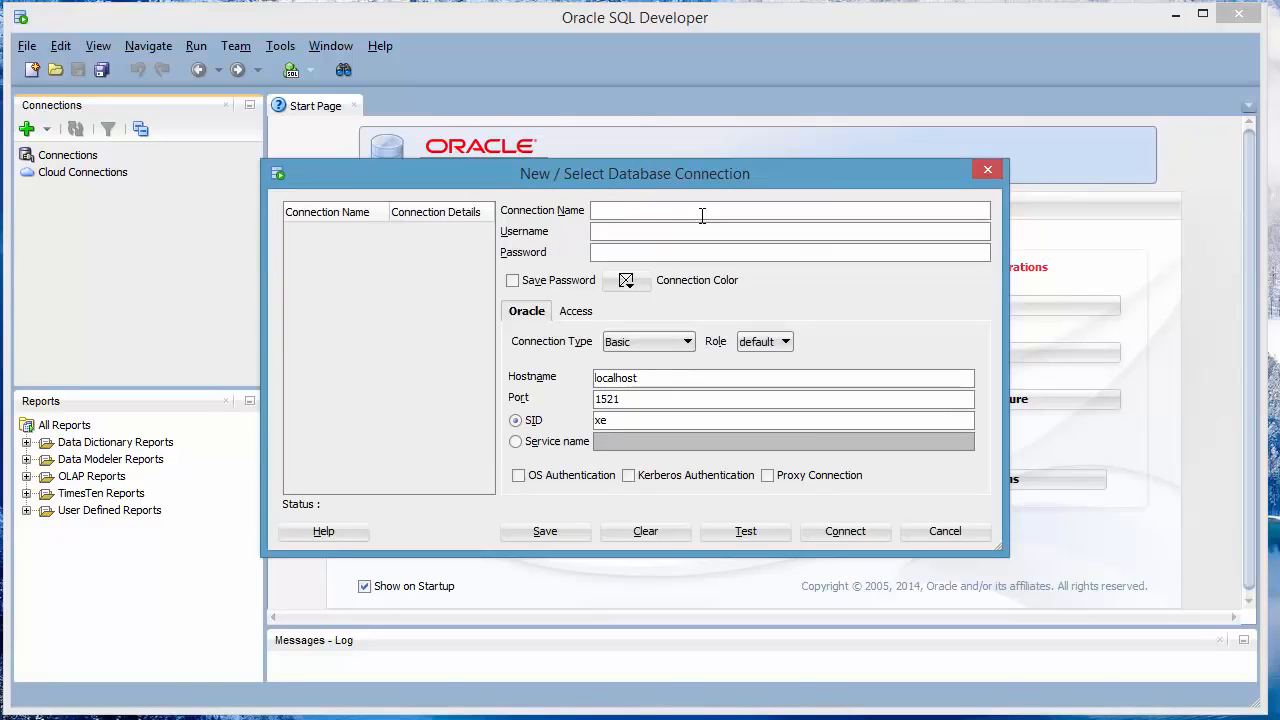
type("BTM 382 - ")
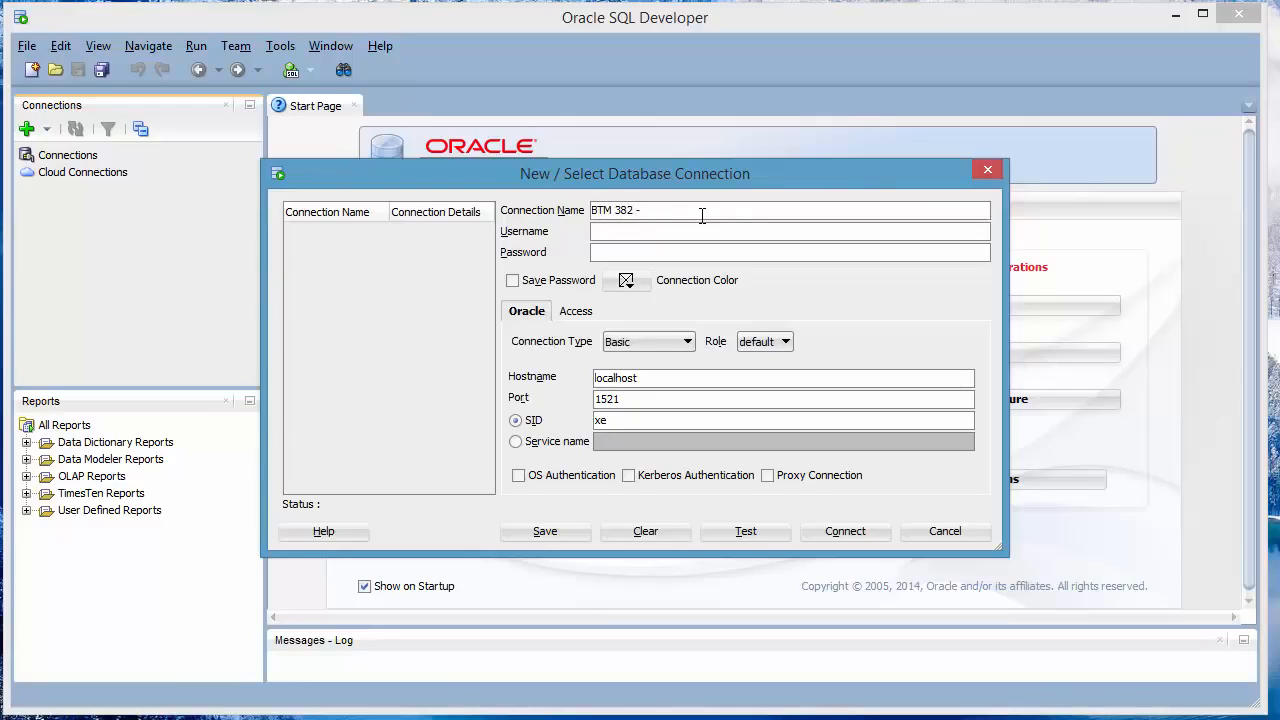
type("system")
key("Tab")
type("system")
key("Tab")
type("•••••")
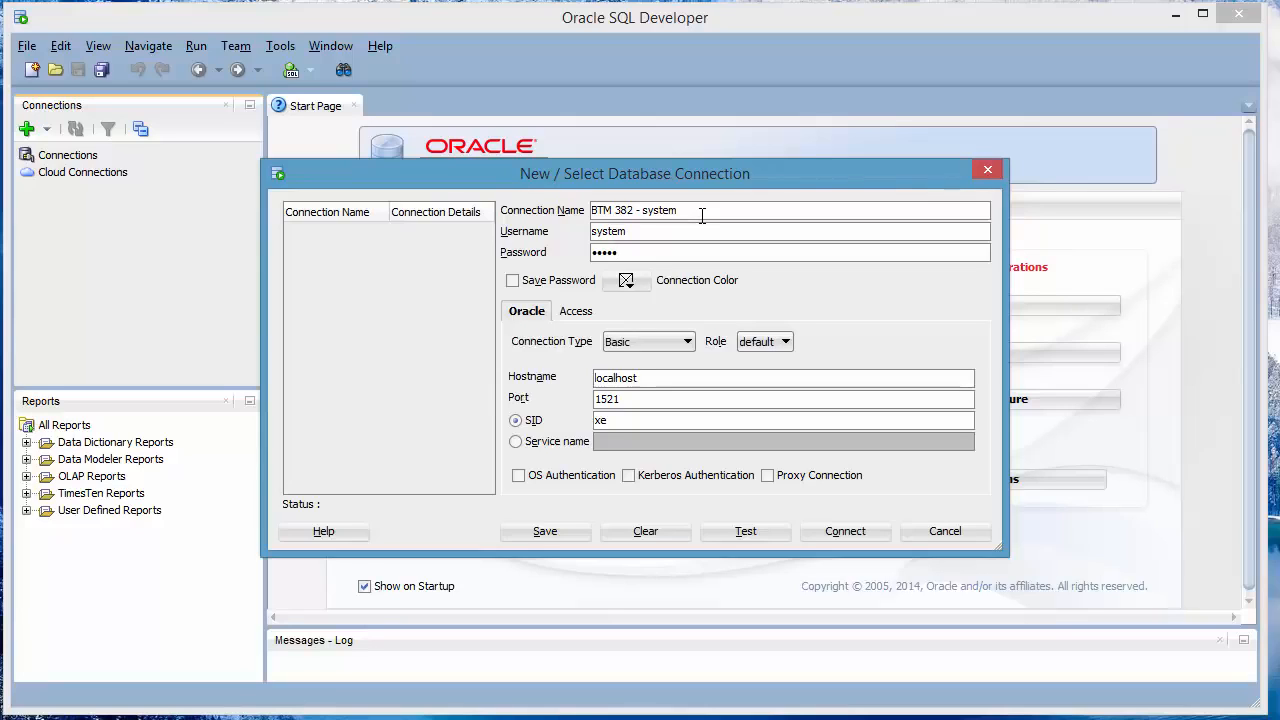
- Have the password saved with the connection, and test it before connecting to the database
left_click(513, 281)
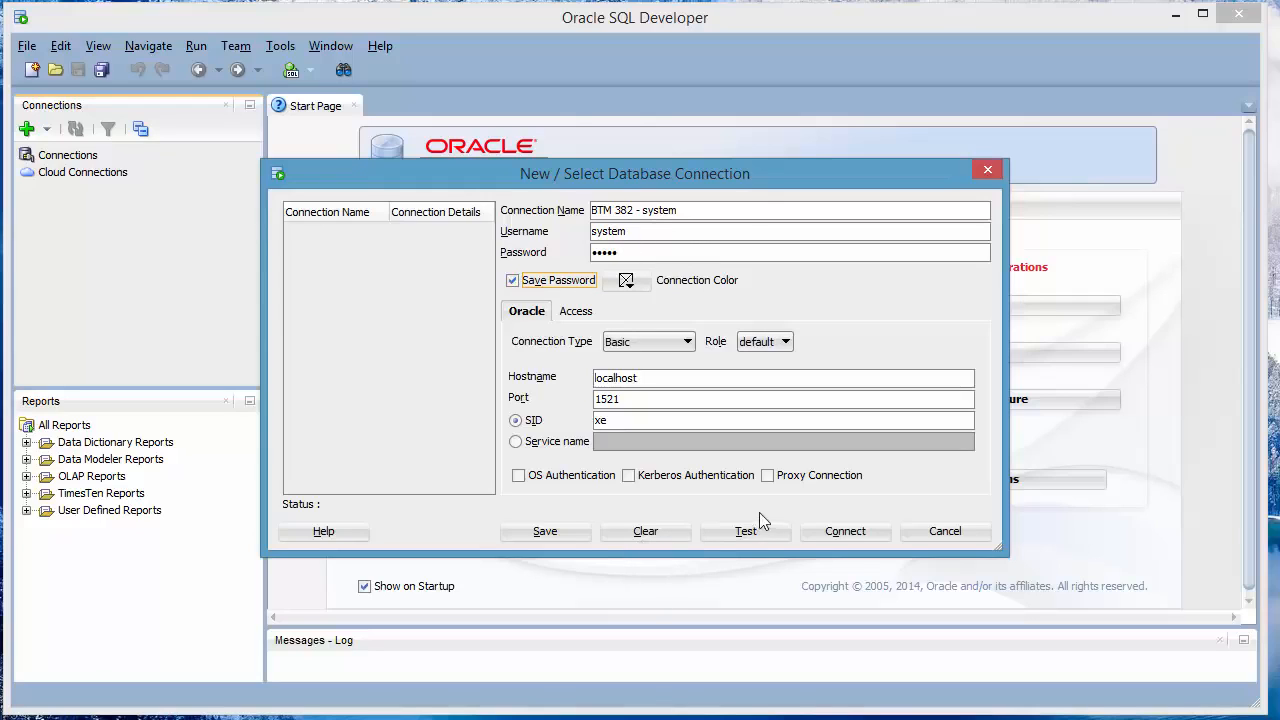
left_click(748, 532)
left_click(846, 533)
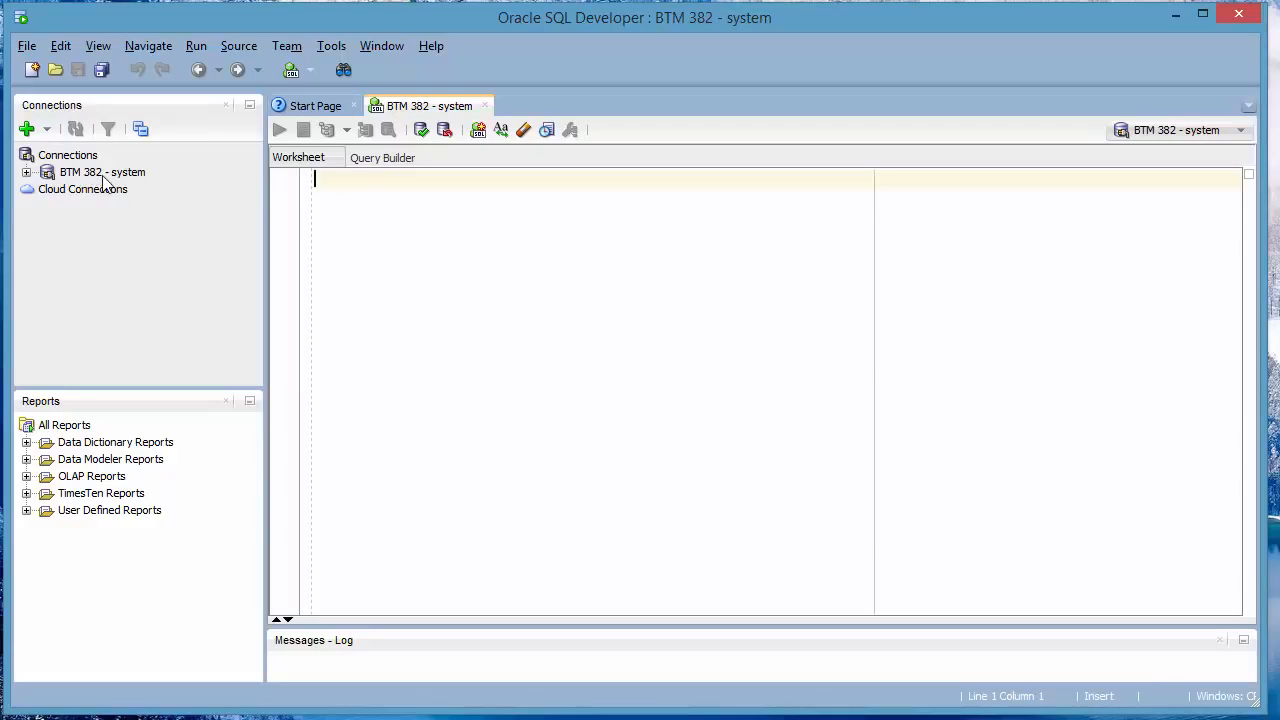
- Expand the objects of the BTM 382 - system connection and close the Reports pane
left_click(26, 172)
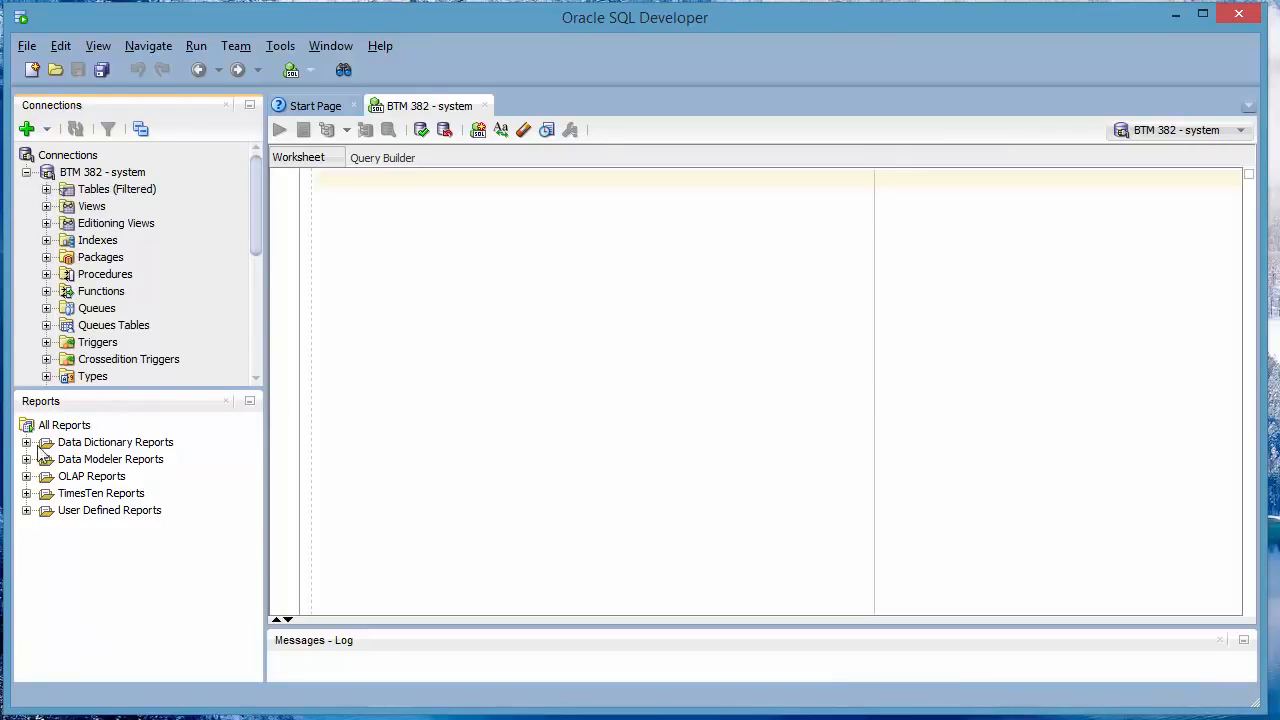
left_click(226, 401)
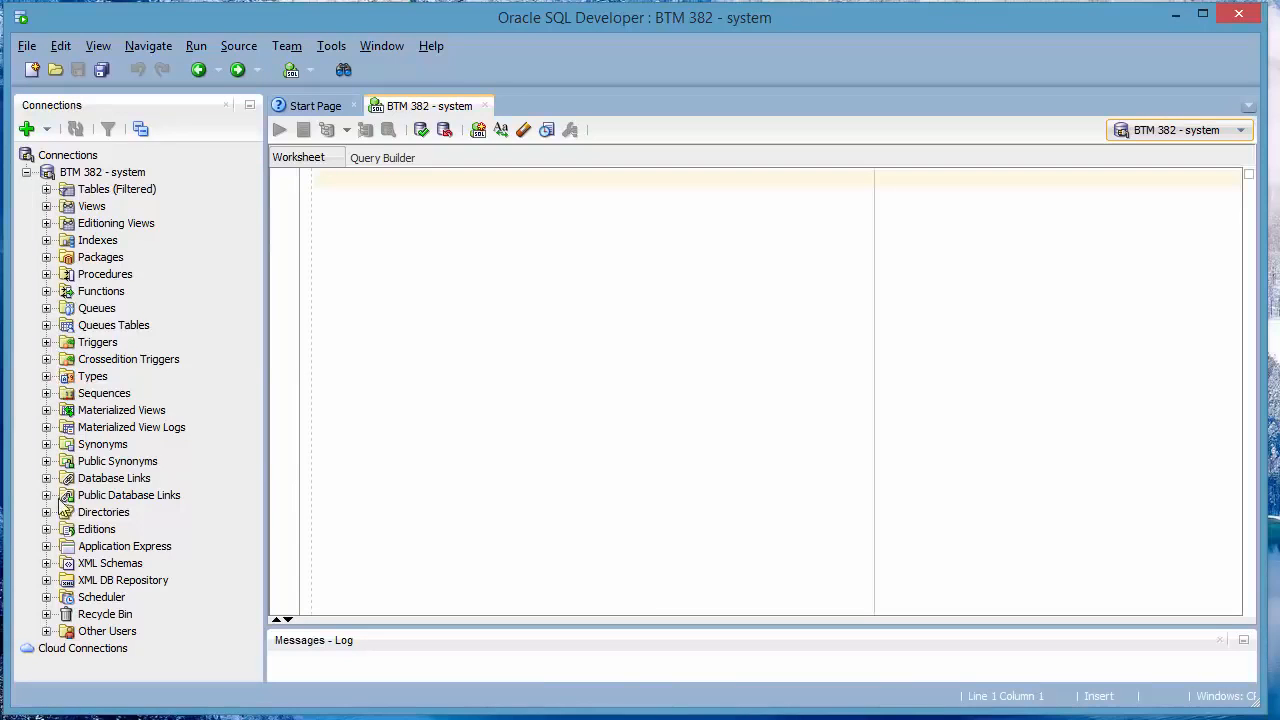
- Create a database user named tripartio under Other Users, entering and confirming the new account password
left_click(95, 634)
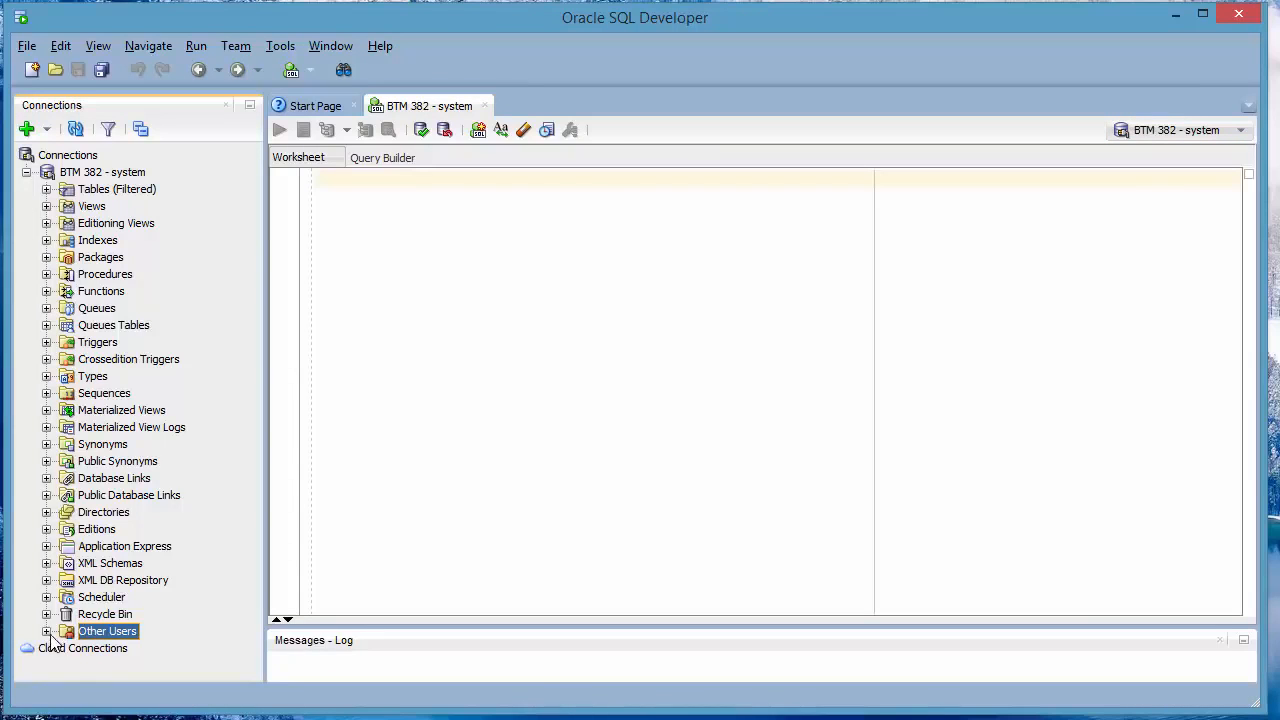
right_click(115, 637)
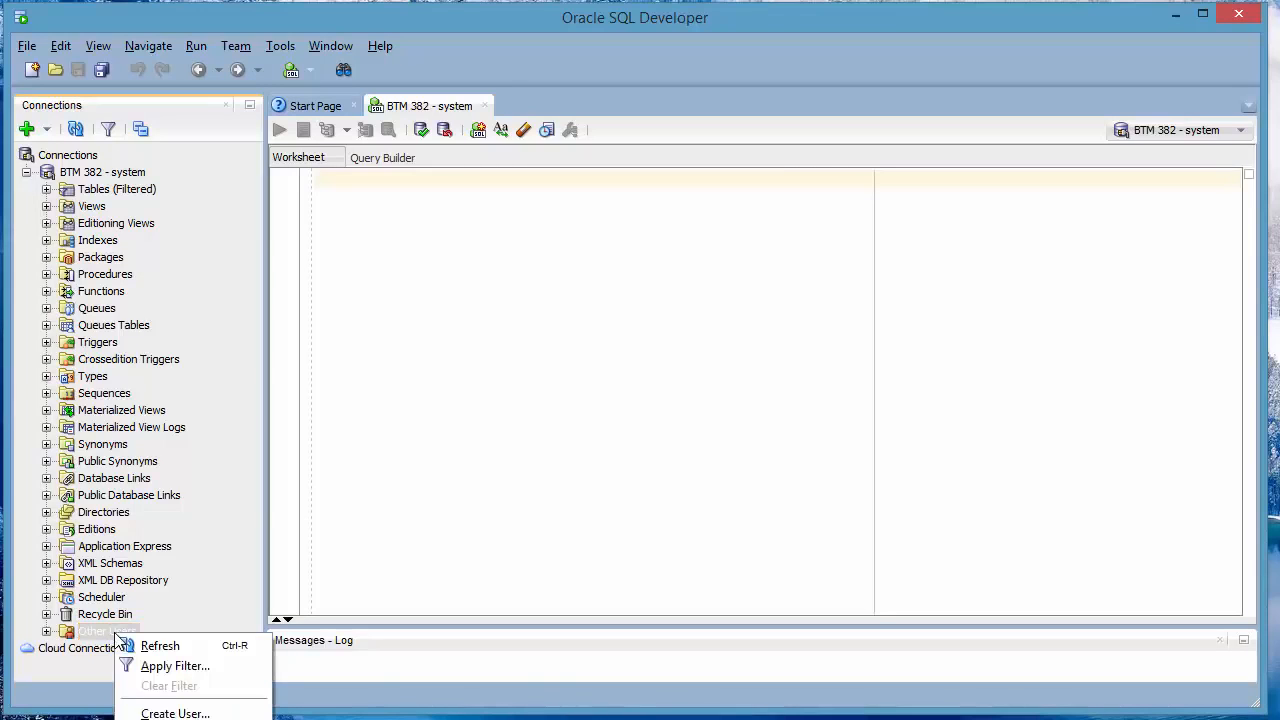
left_click(187, 713)
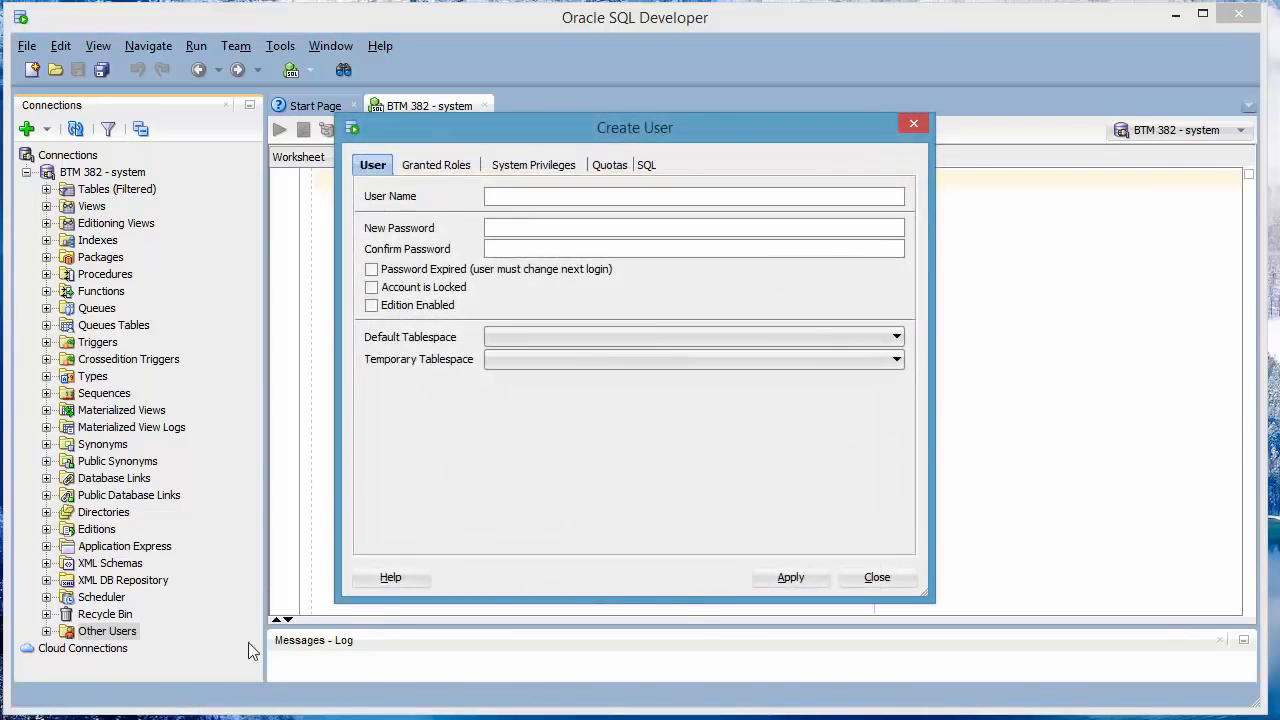
left_click(552, 196)
type("tripartio")
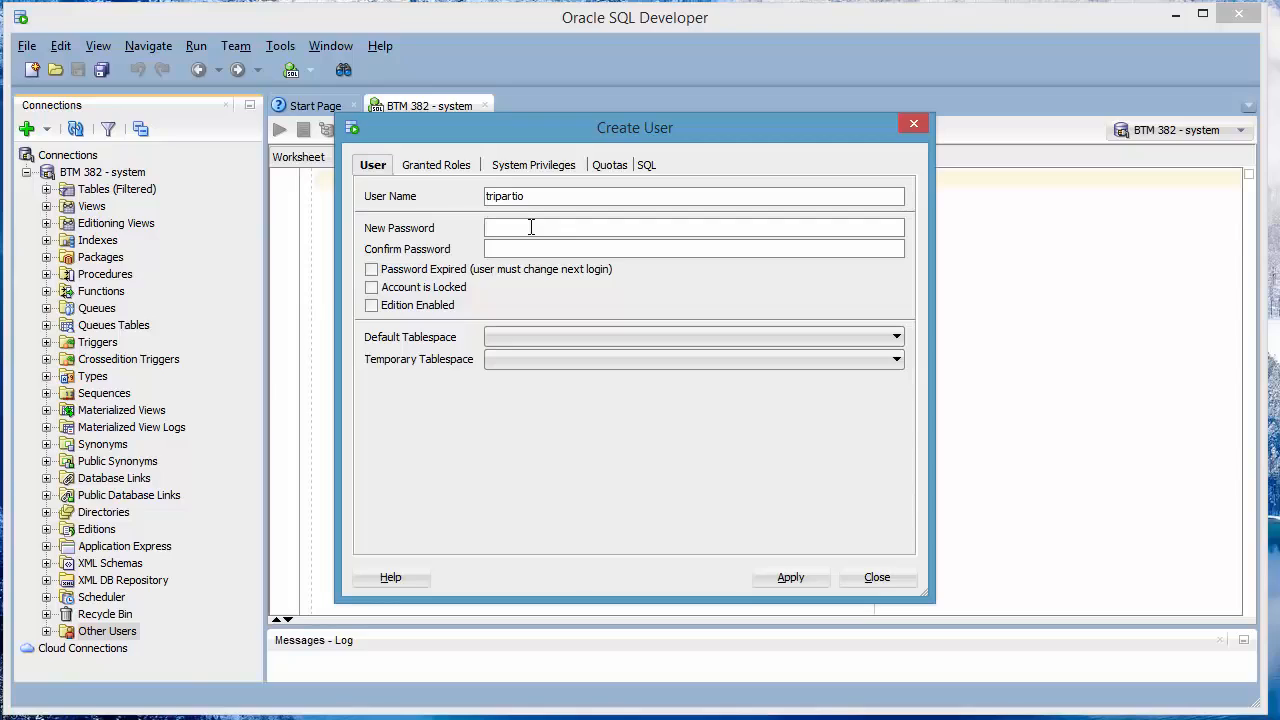
type("•••••")
key("Tab")
type("•••••")
left_click(789, 577)
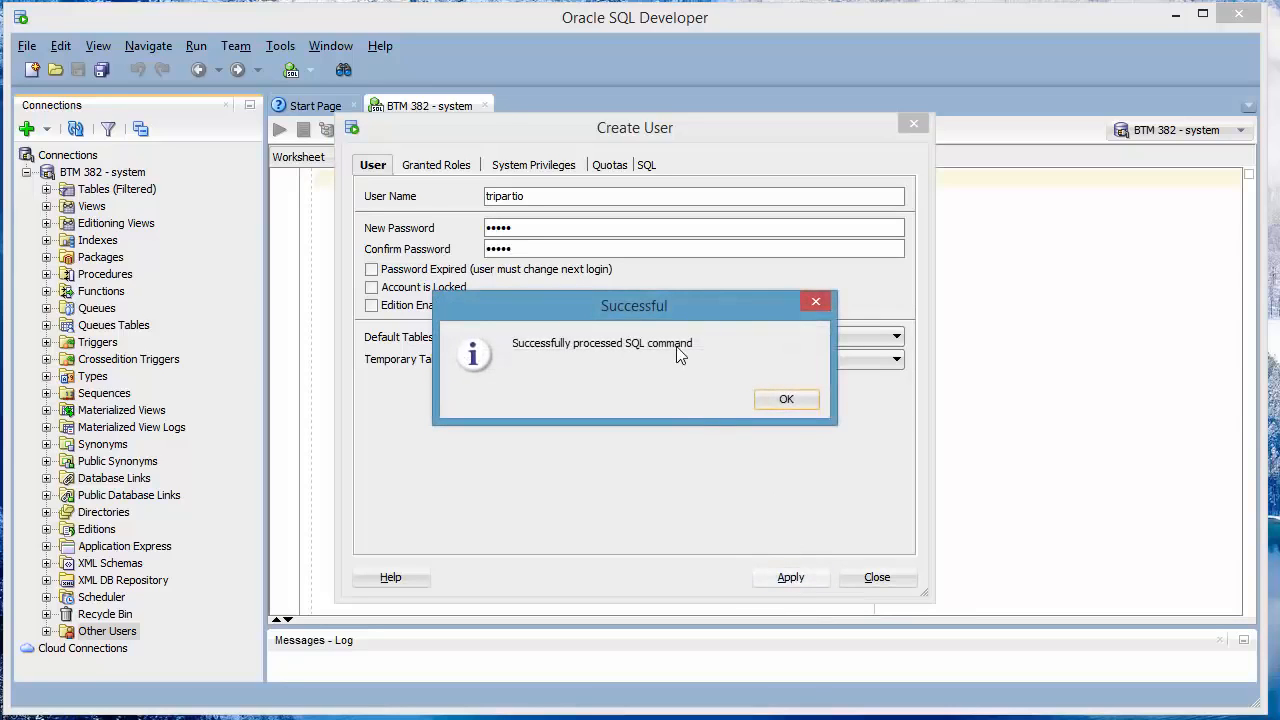
left_click(796, 400)
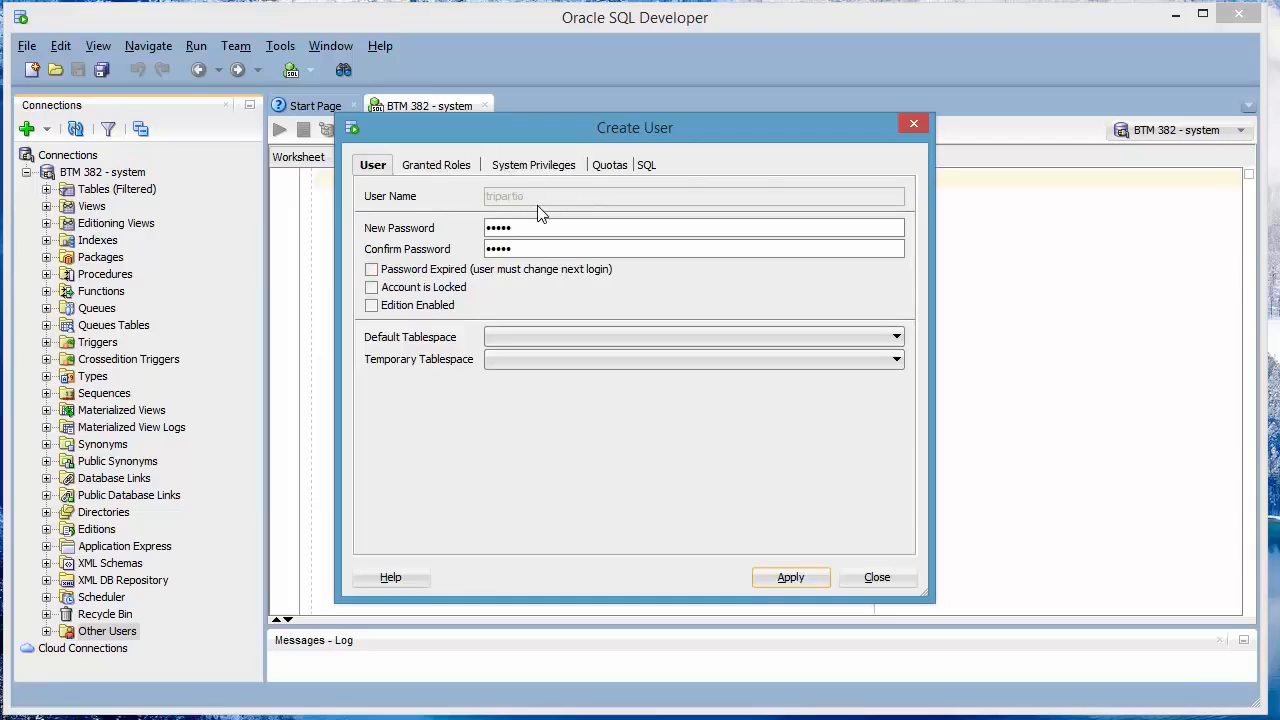
- Try to grant all roles to the new user tripartio within the Create User dialog
left_click(441, 168)
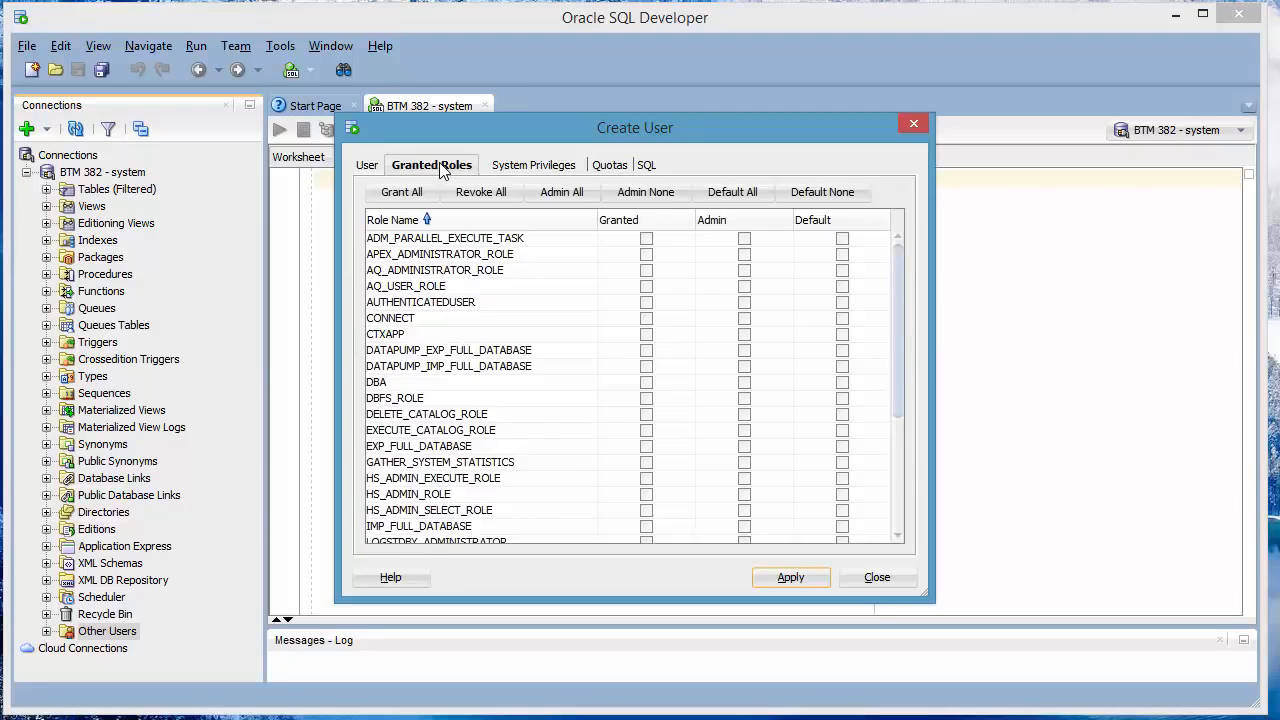
left_click(410, 195)
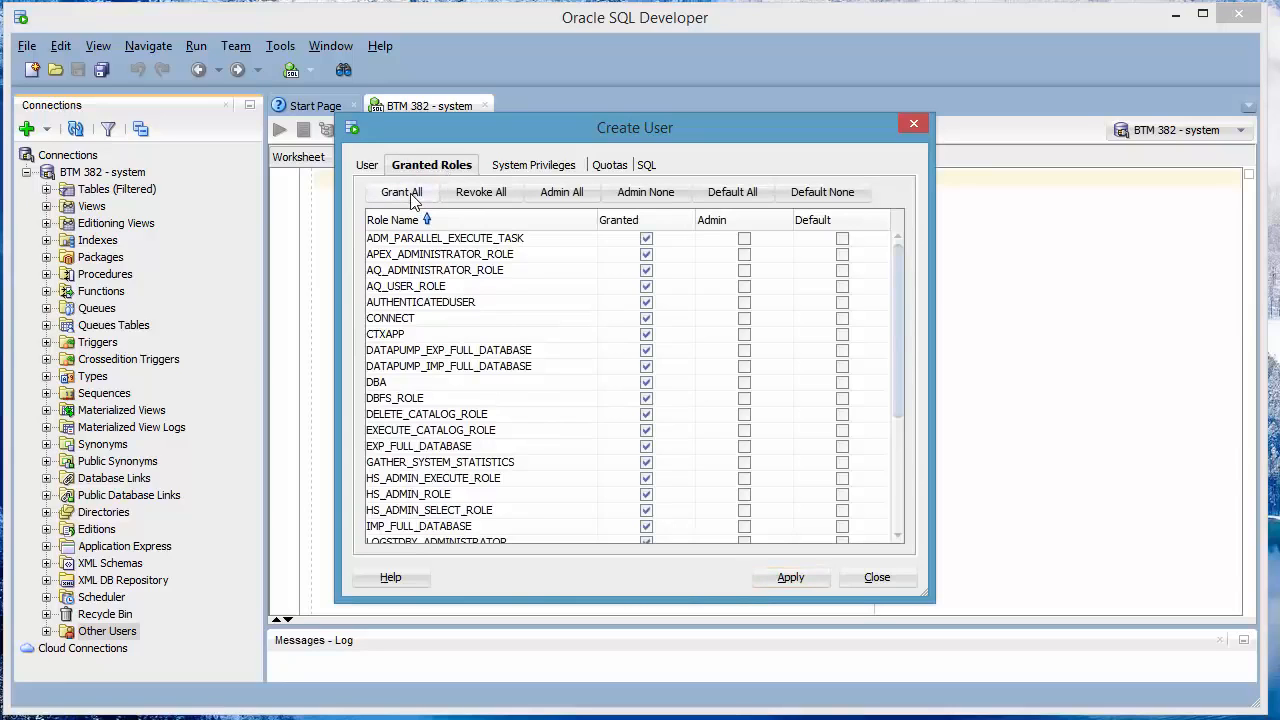
left_click(413, 200)
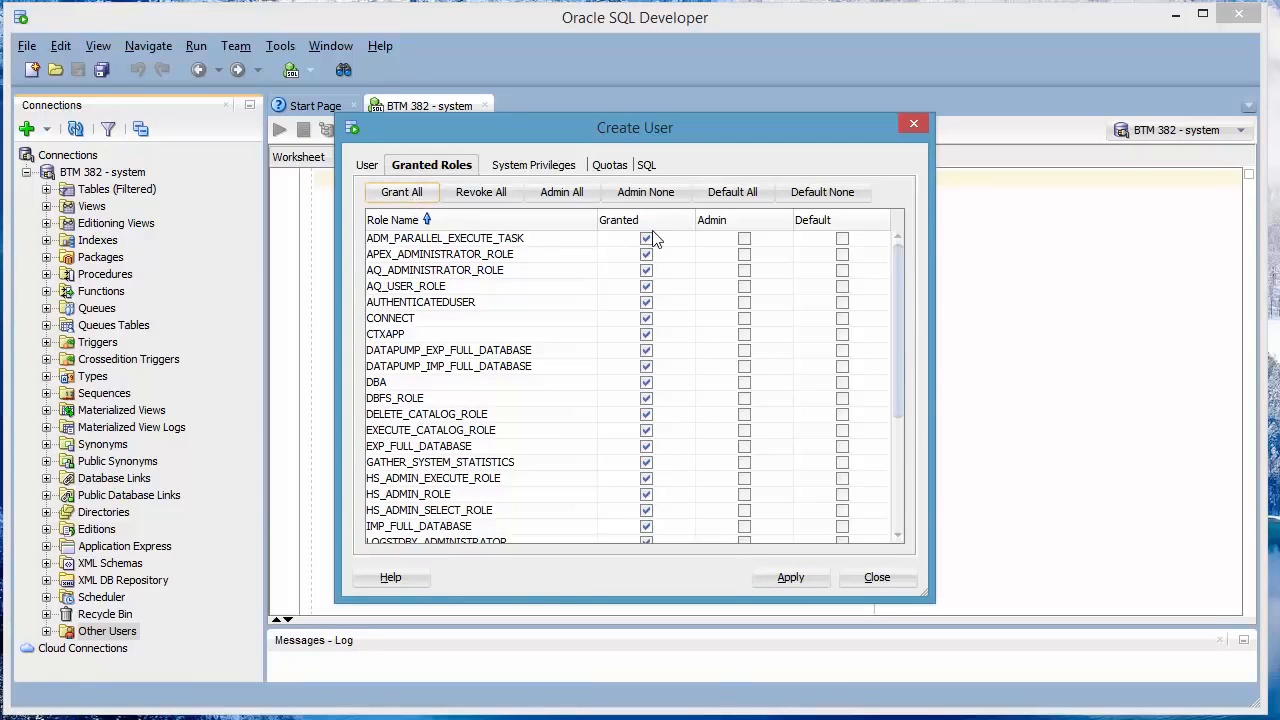
left_click(415, 195)
left_click(790, 577)
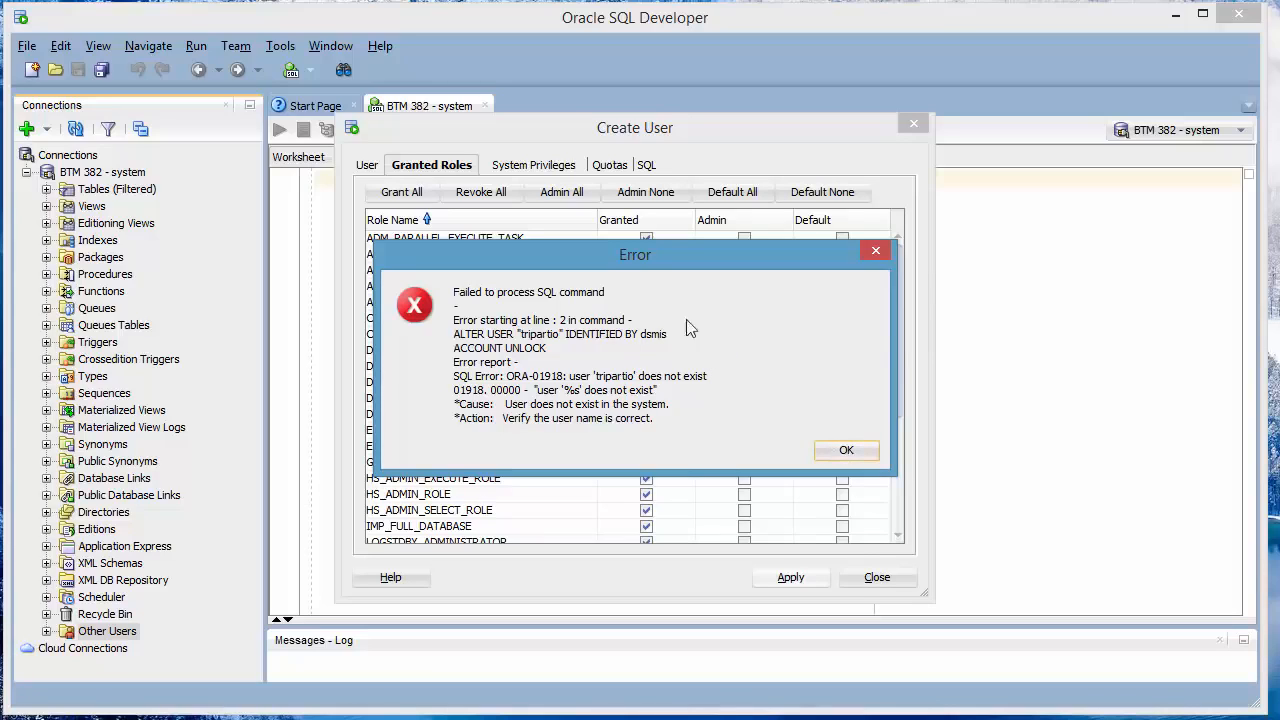
left_click(846, 451)
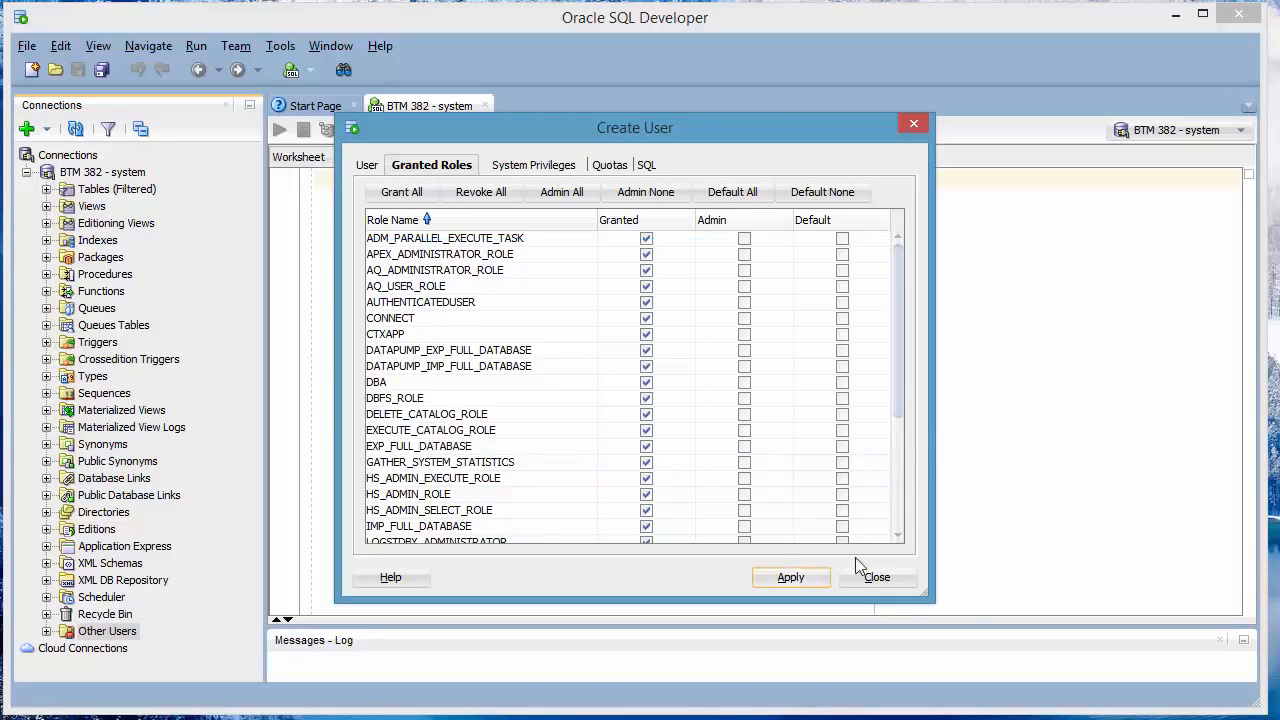
- Leave the Create User dialog and grant all roles to the existing TRIPARTIO user under Other Users
left_click(877, 578)
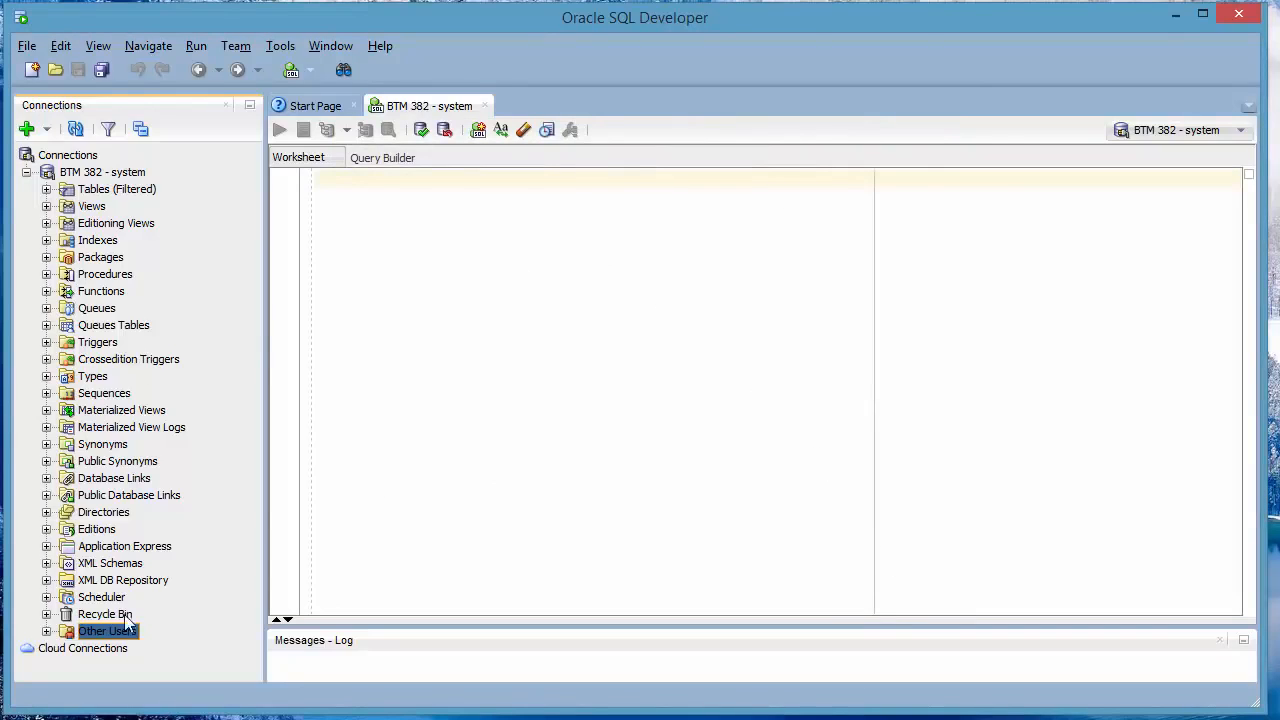
left_click(46, 631)
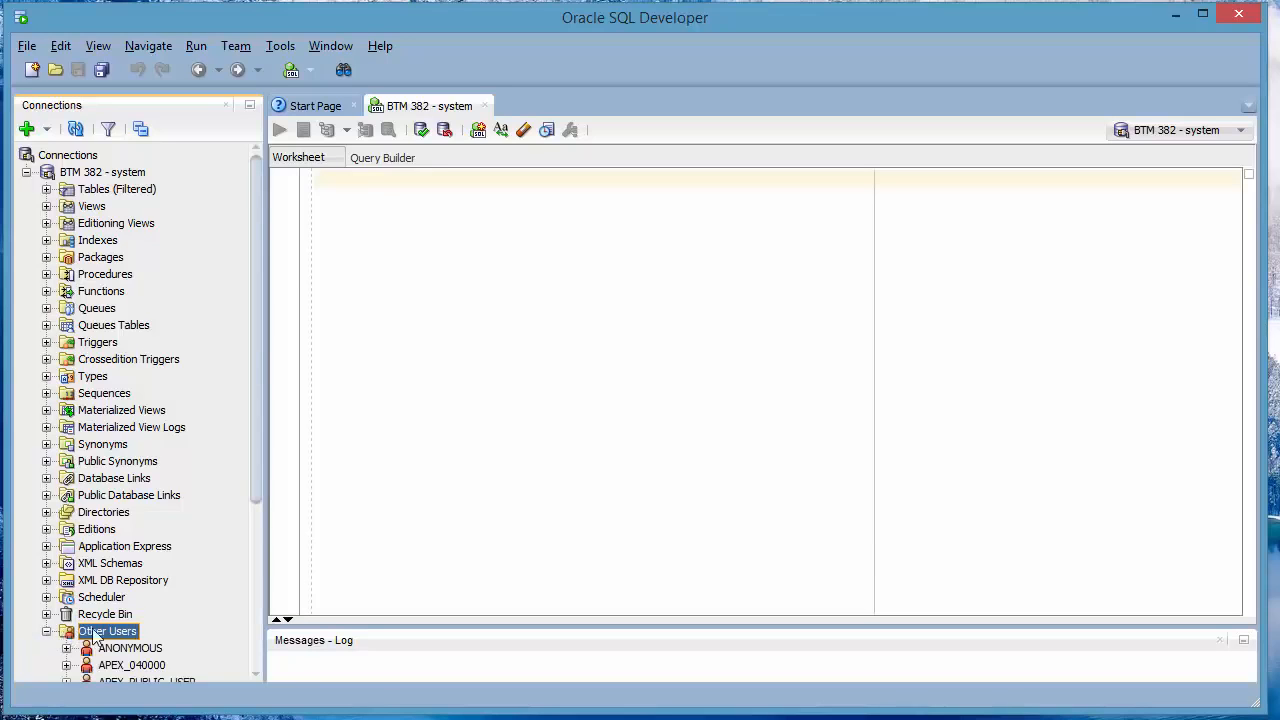
left_click_drag(258, 499, 248, 672)
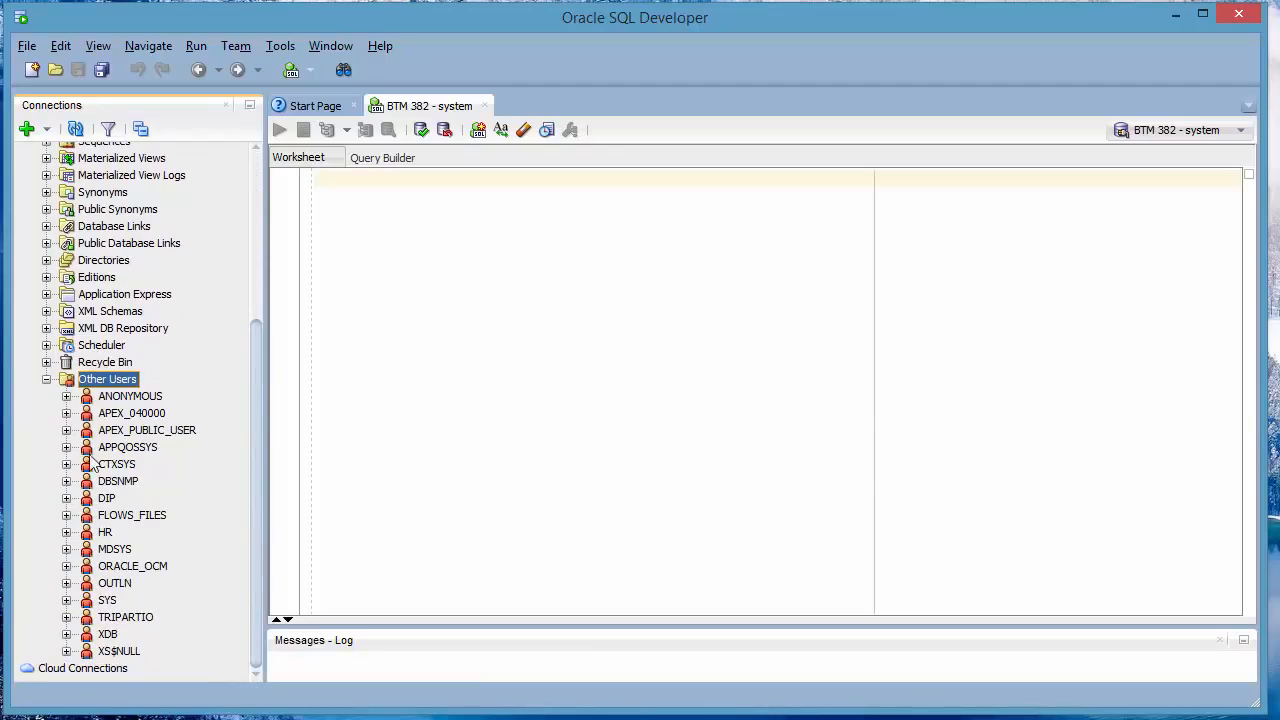
left_click(118, 618)
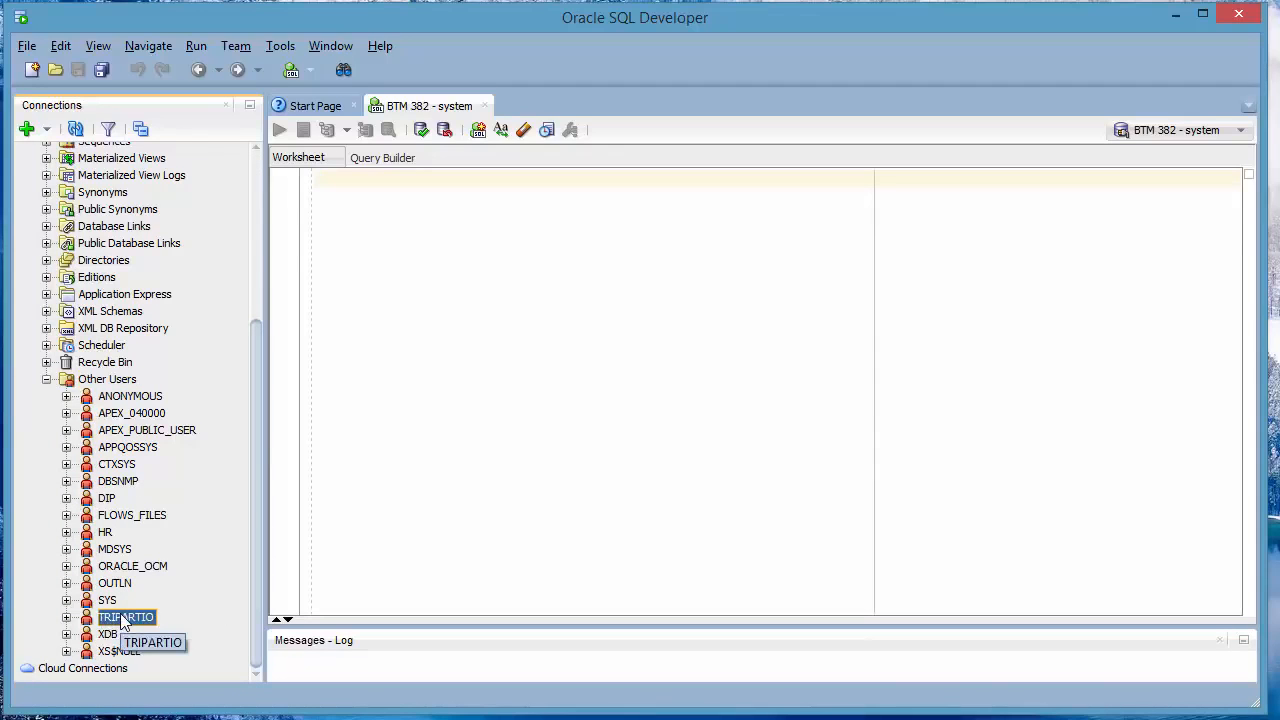
right_click(118, 622)
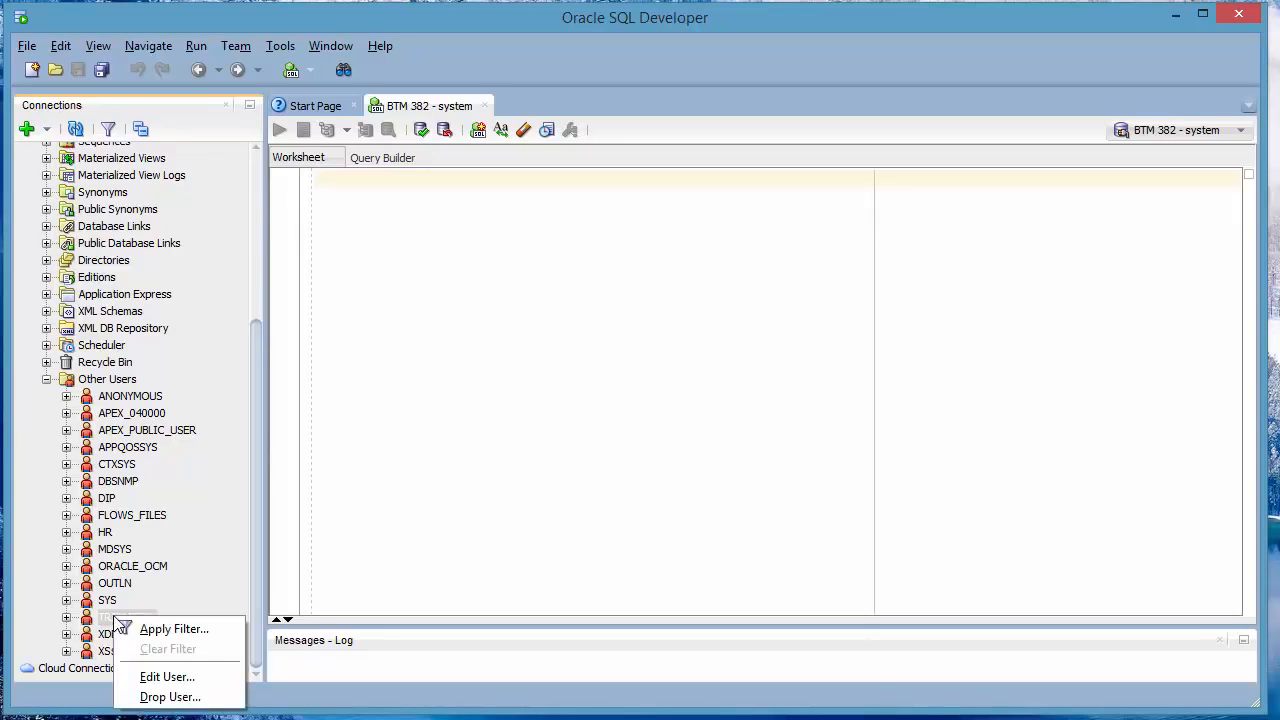
left_click(167, 677)
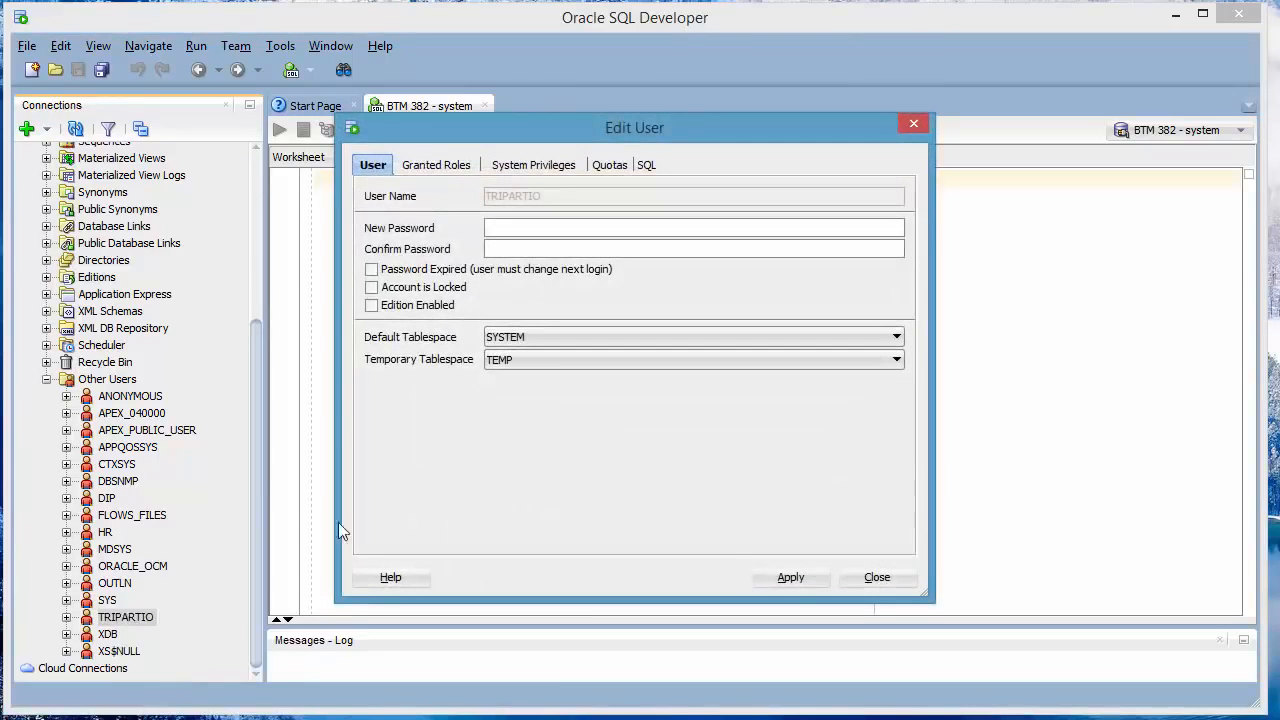
left_click(445, 168)
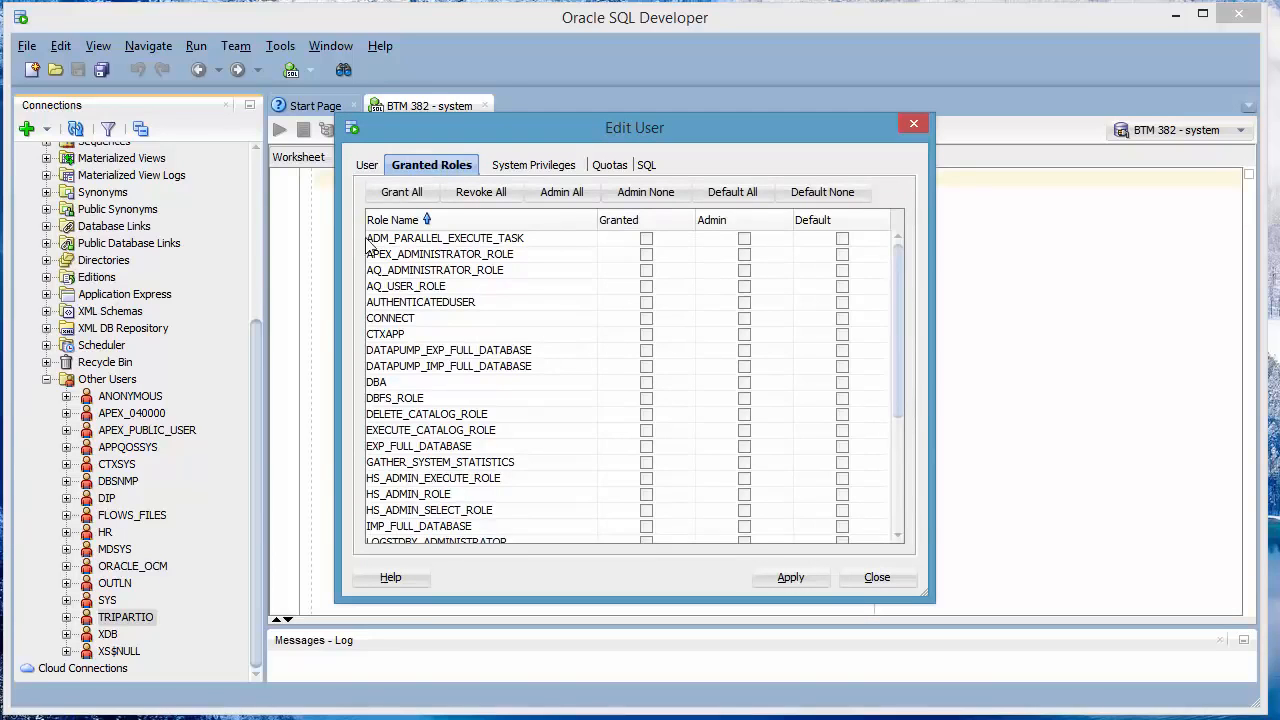
left_click(407, 194)
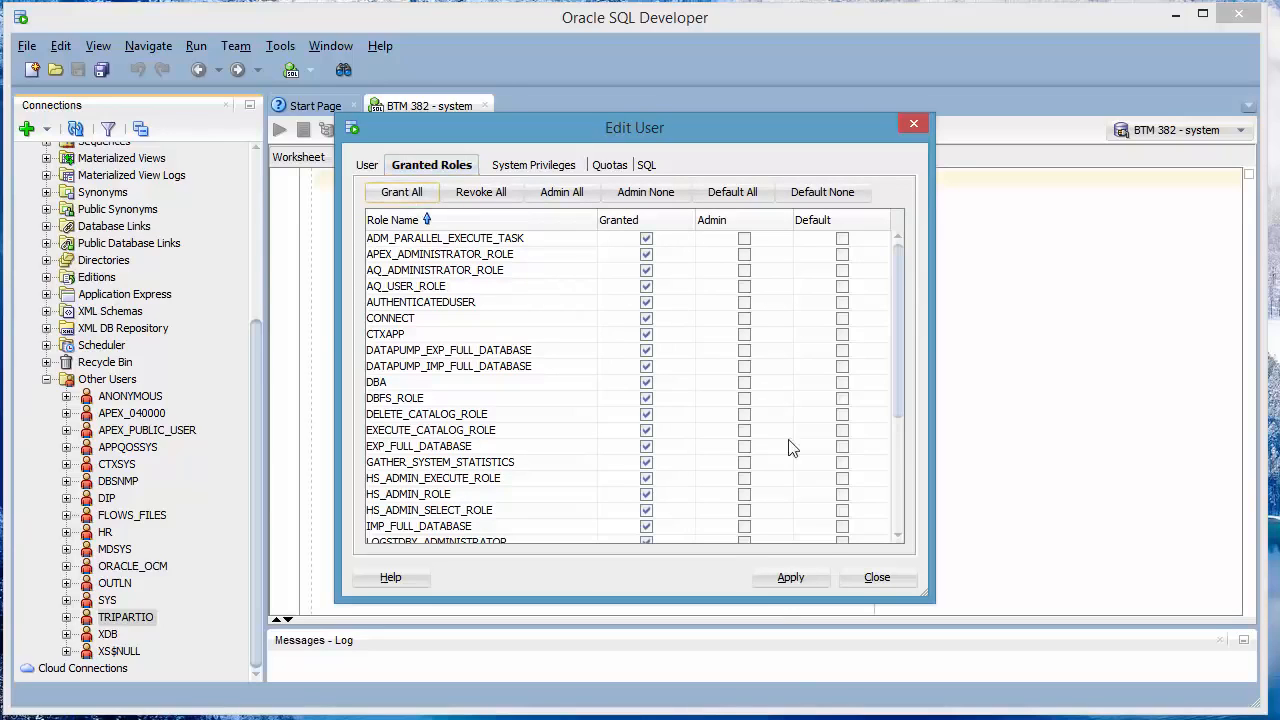
left_click(801, 578)
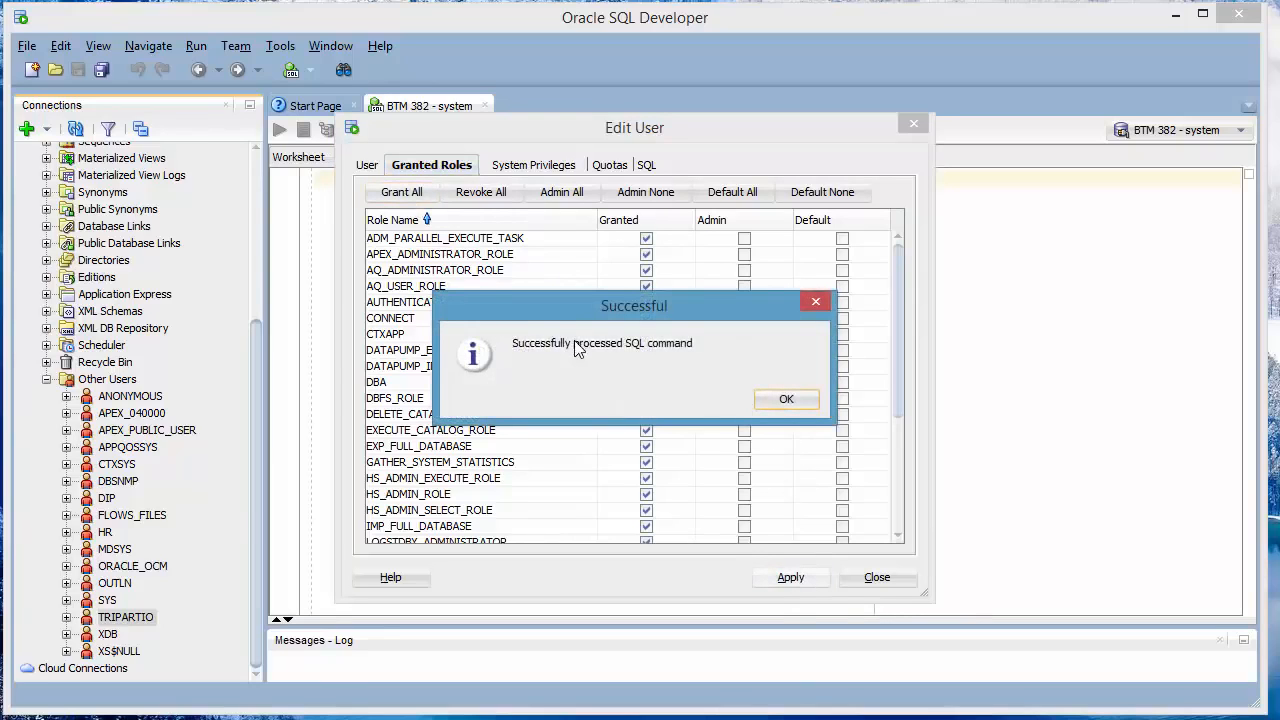
left_click(786, 400)
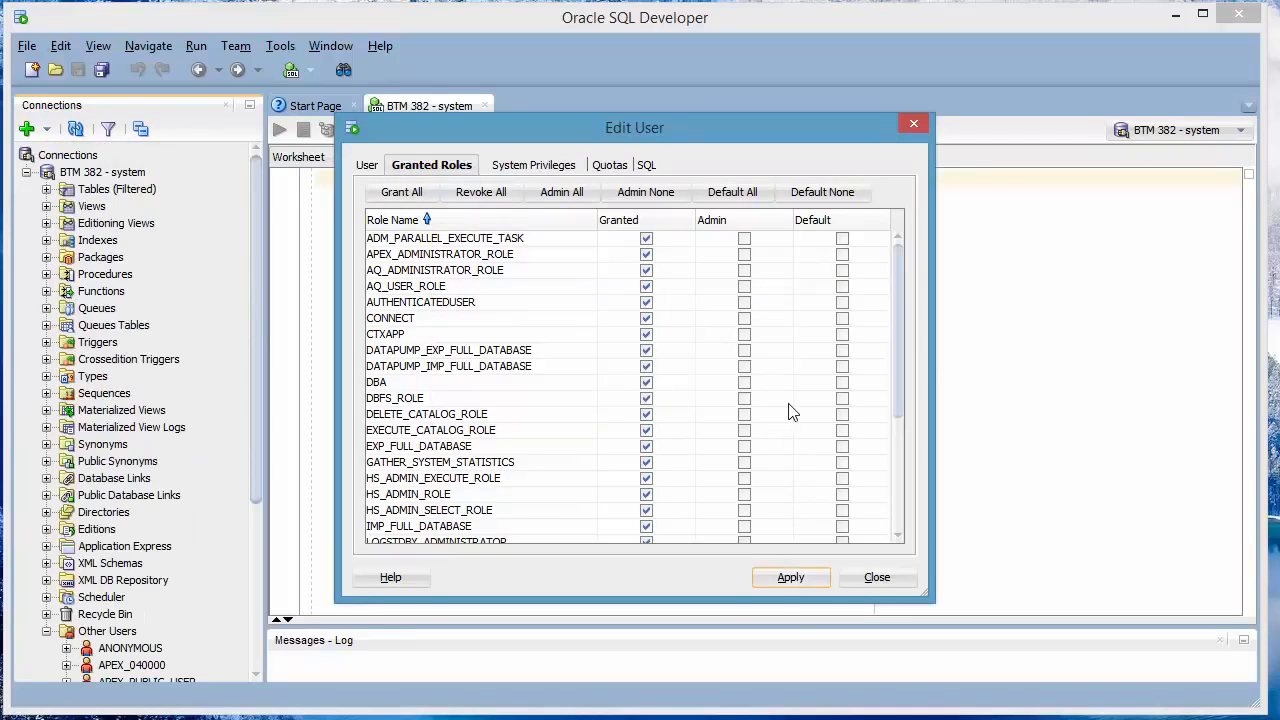
- Try to grant all system privileges to the TRIPARTIO user and close the Edit User dialog
left_click(508, 168)
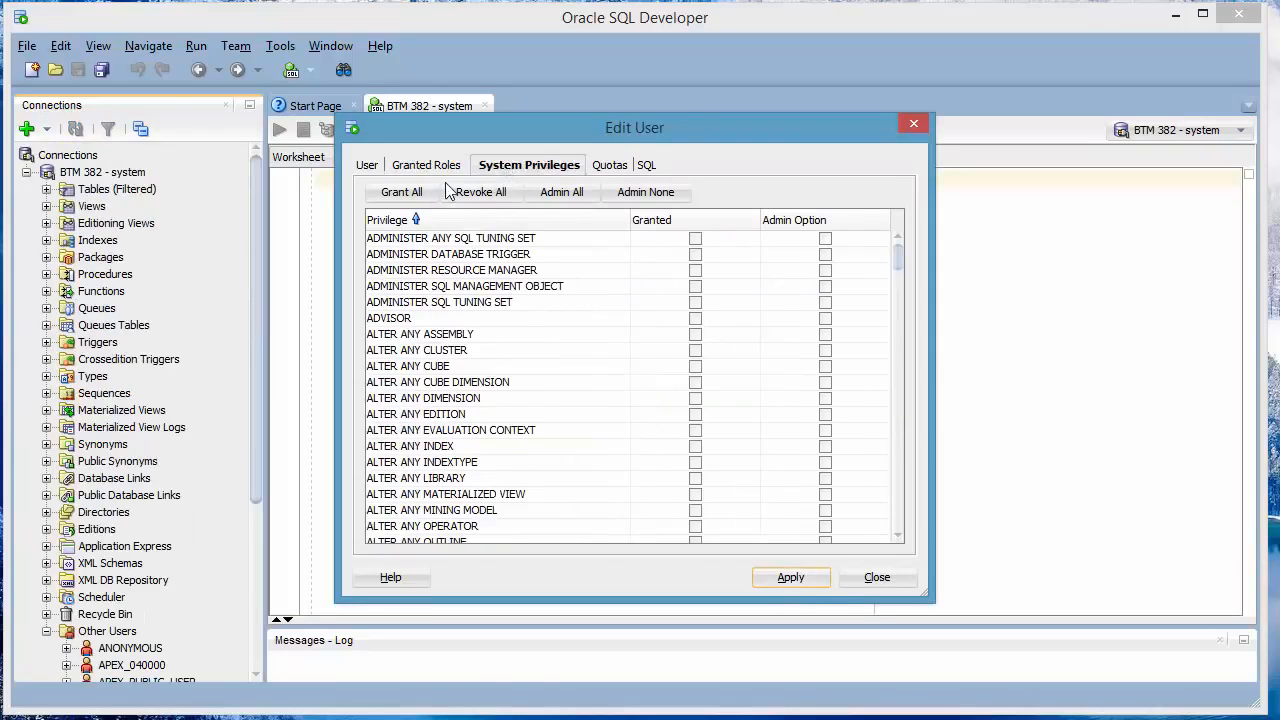
left_click(412, 194)
left_click(790, 577)
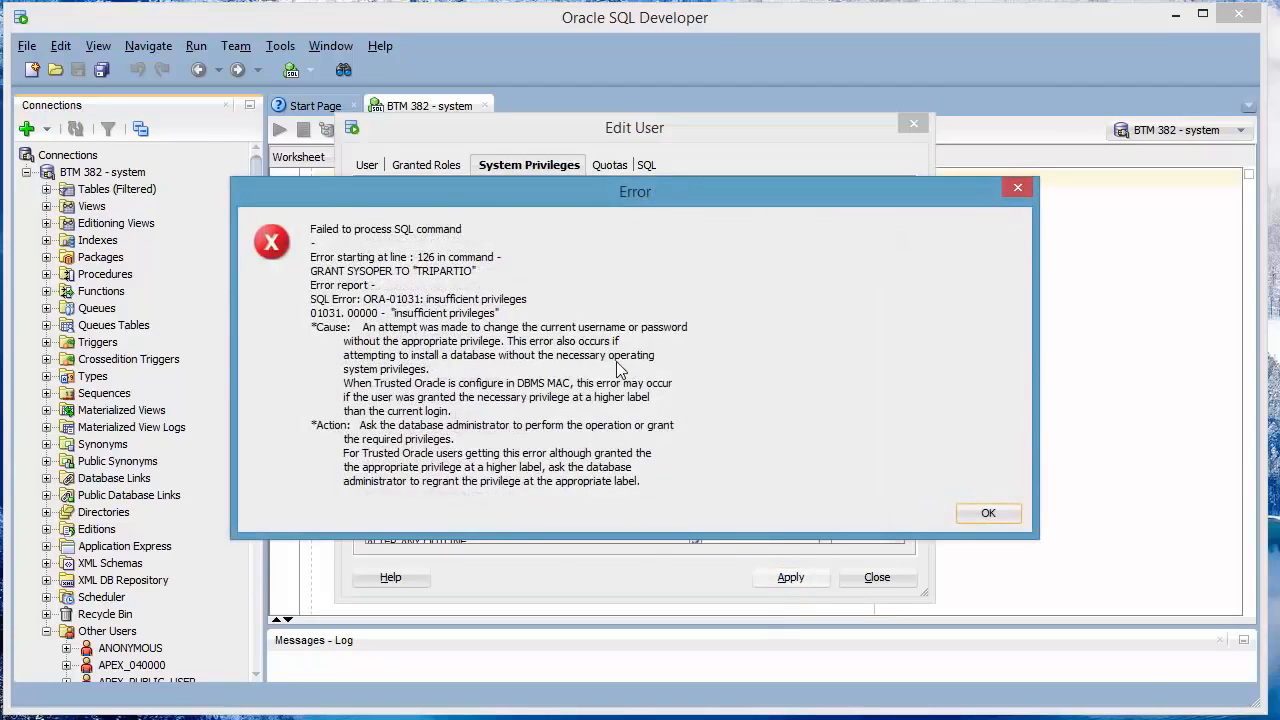
left_click(989, 513)
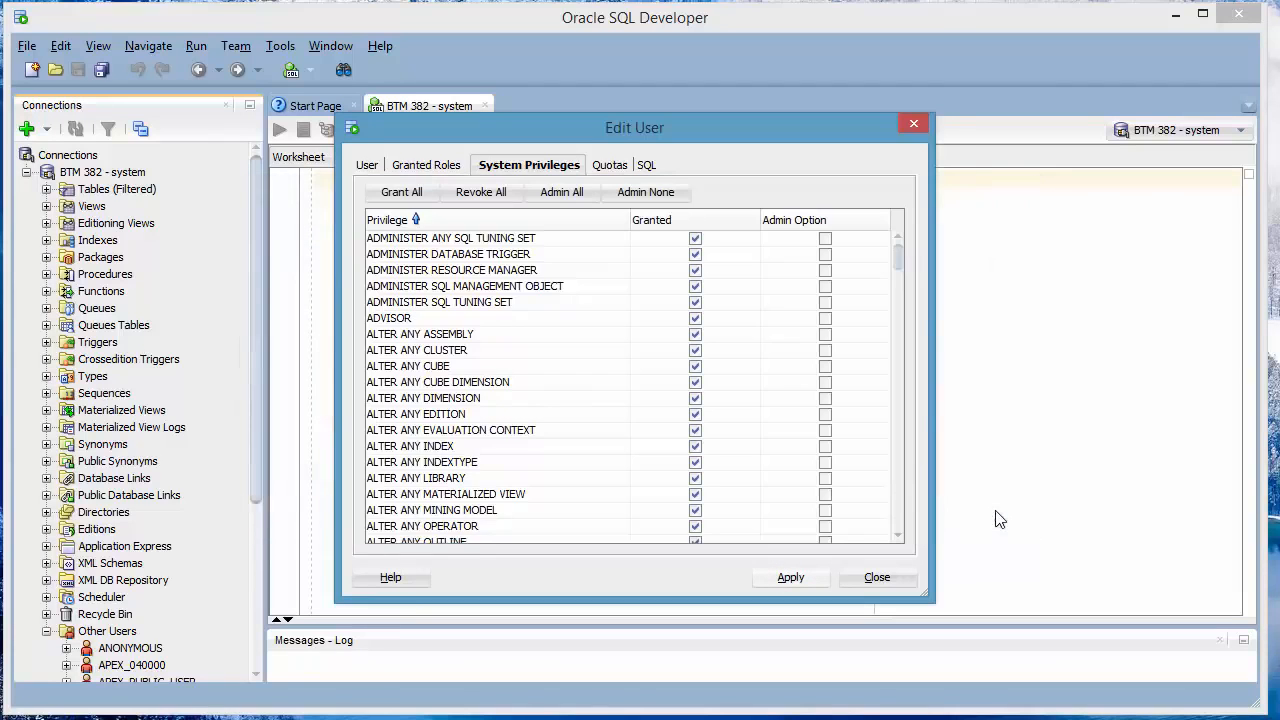
left_click(880, 581)
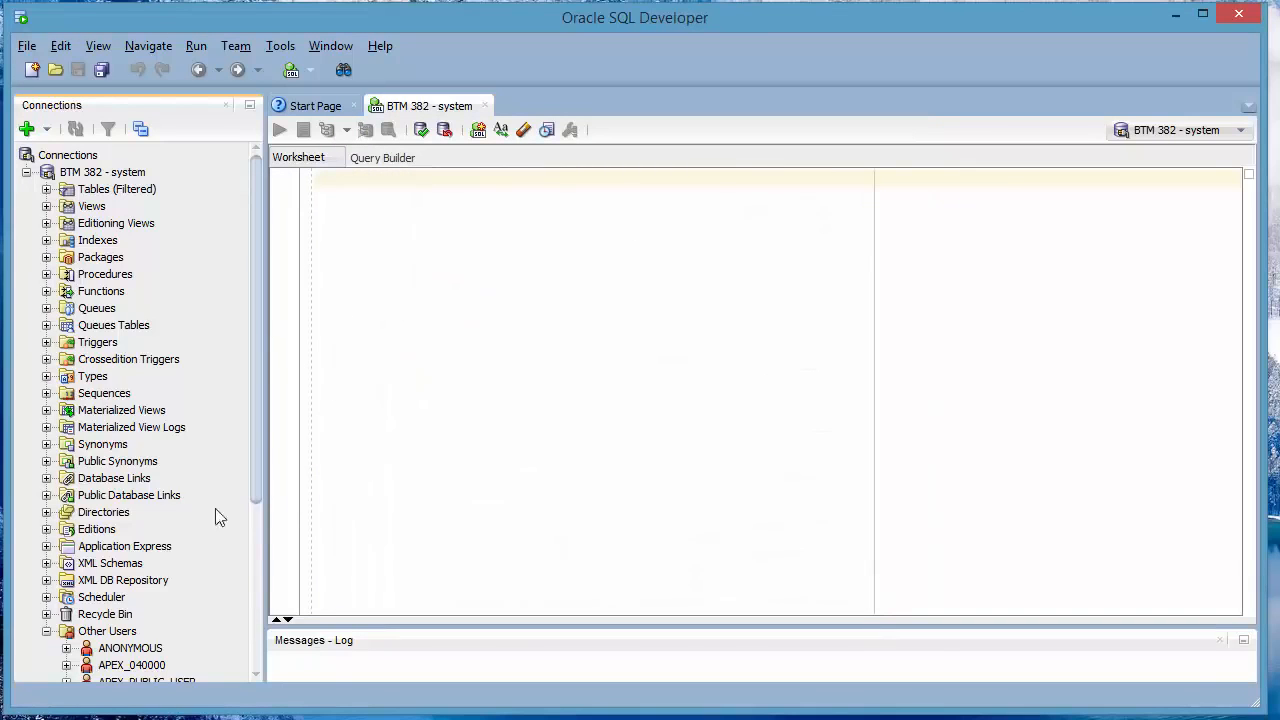
left_click(257, 529)
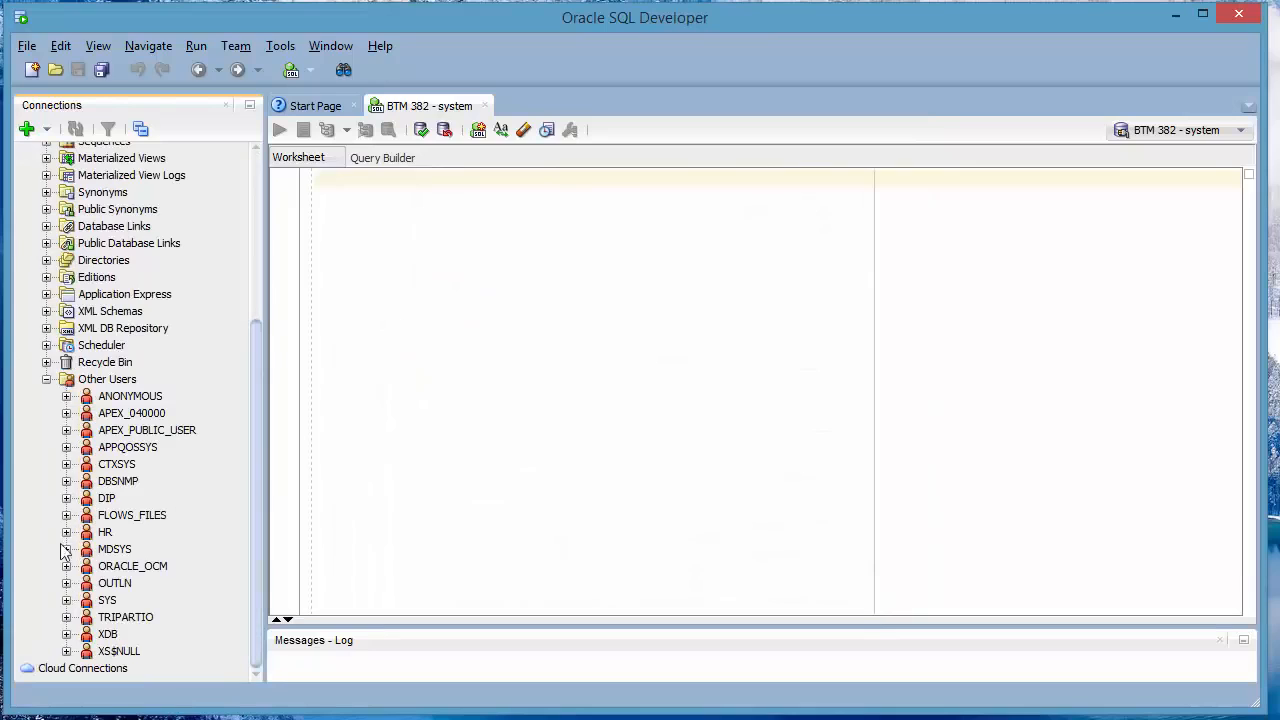
- Review the TRIPARTIO user's granted roles and system privileges under Other Users, and close the Edit User dialog without applying changes
right_click(119, 619)
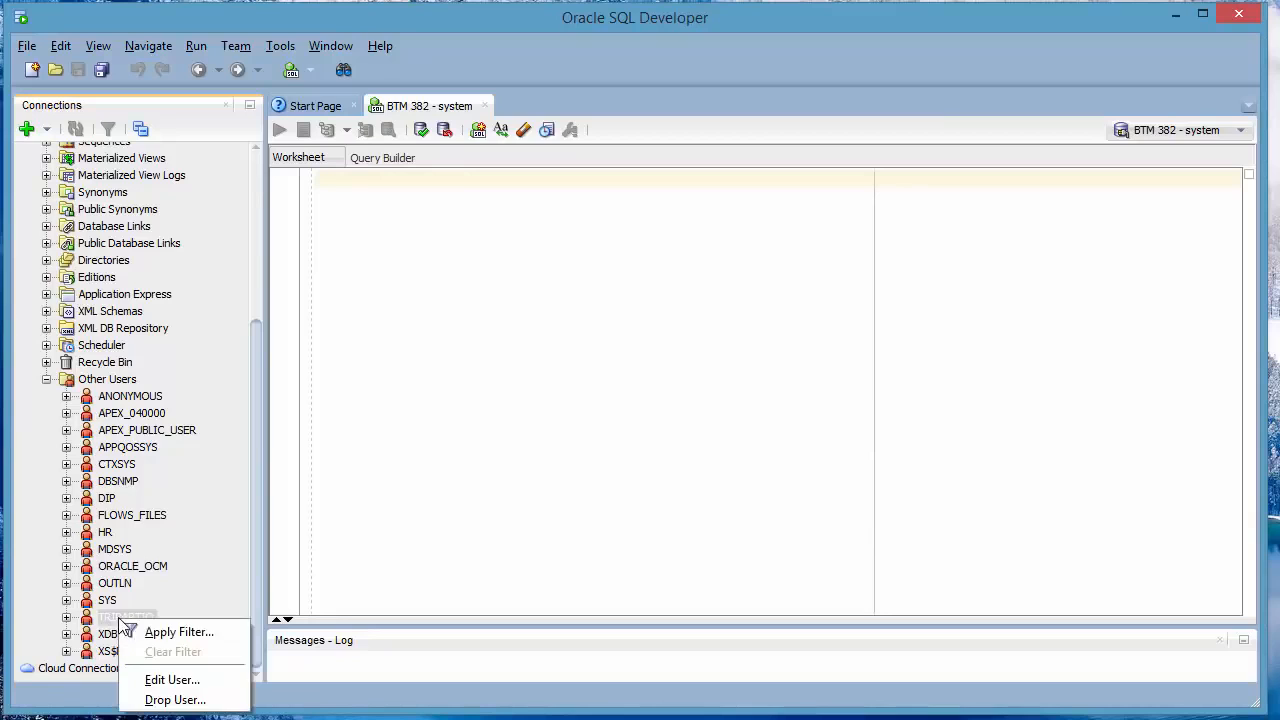
left_click(176, 683)
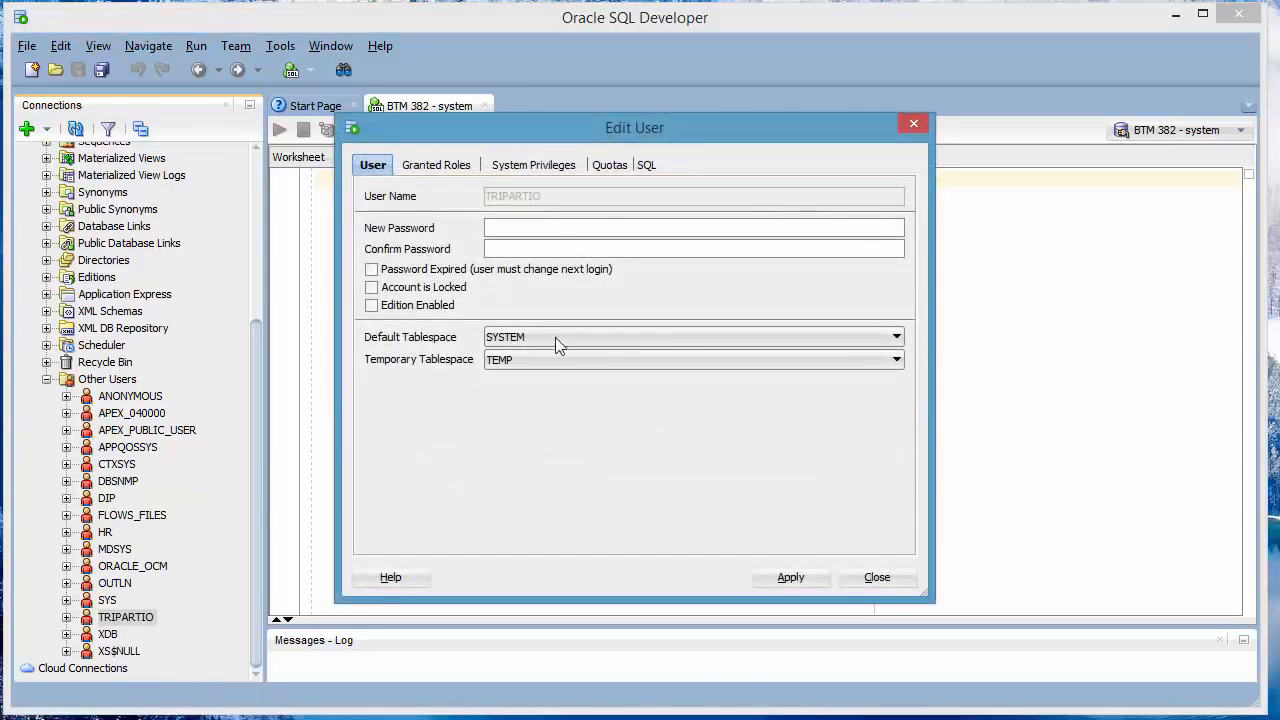
left_click(434, 170)
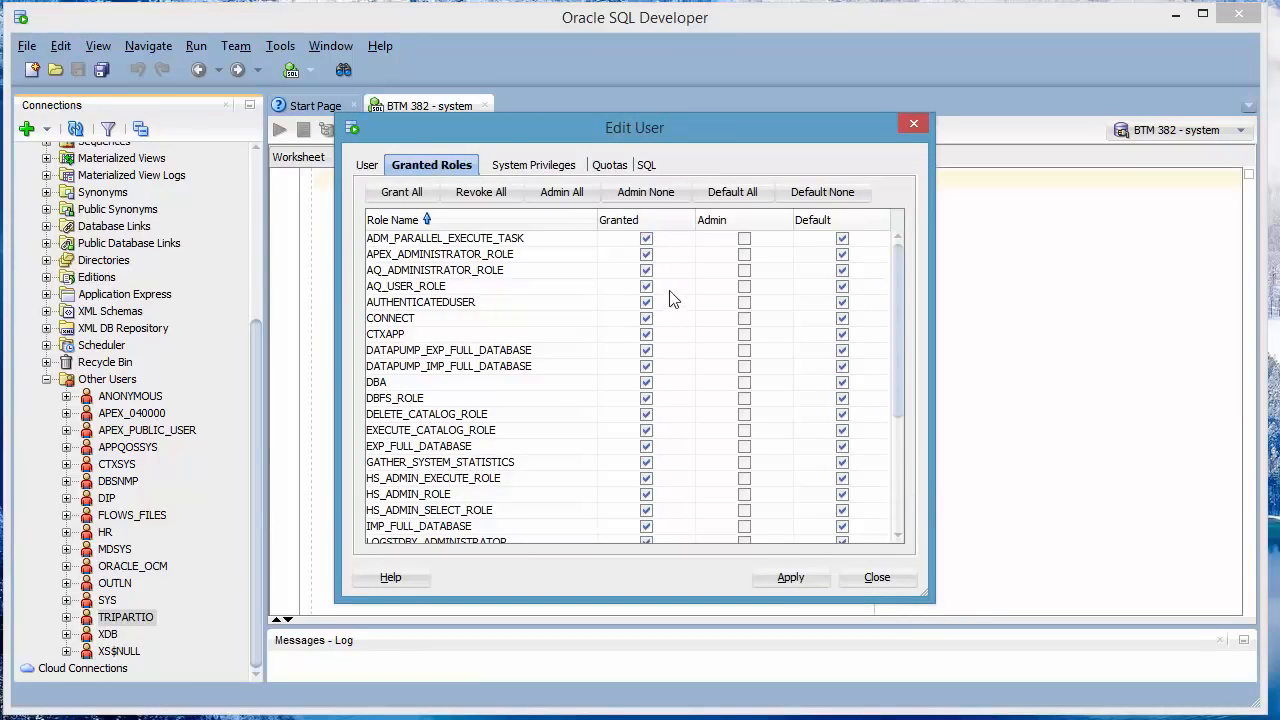
left_click(899, 455)
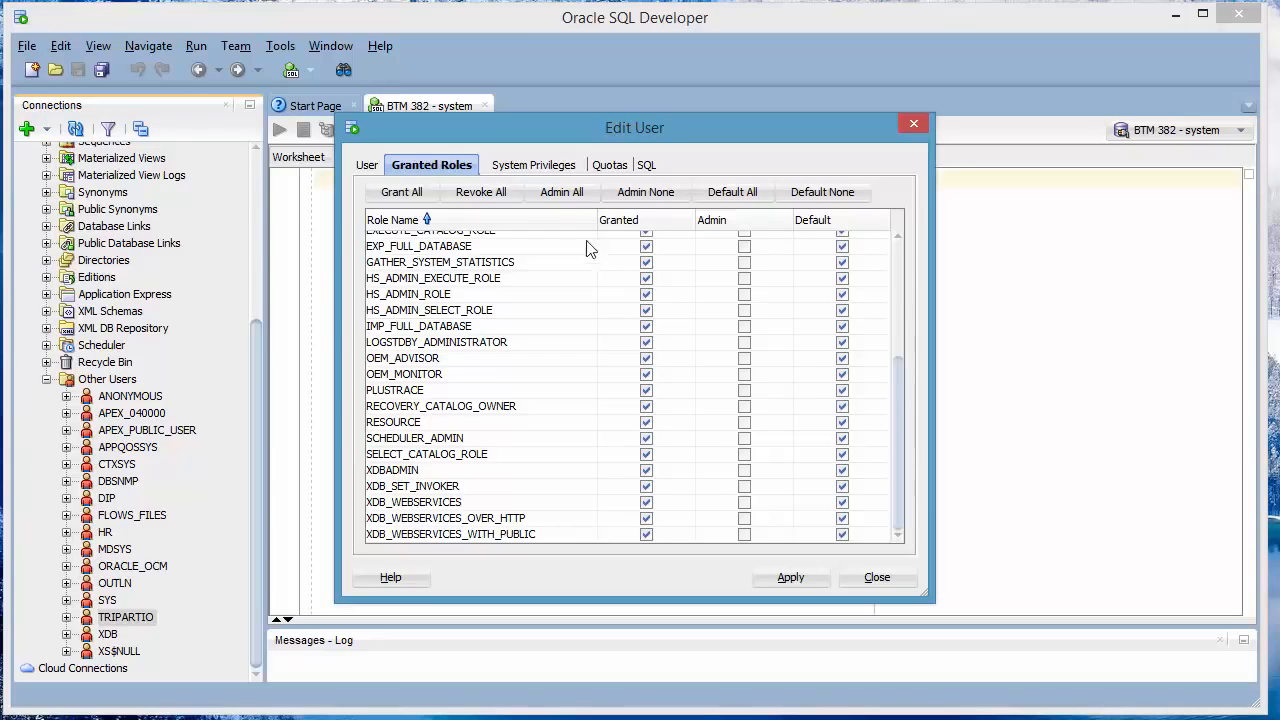
left_click(519, 166)
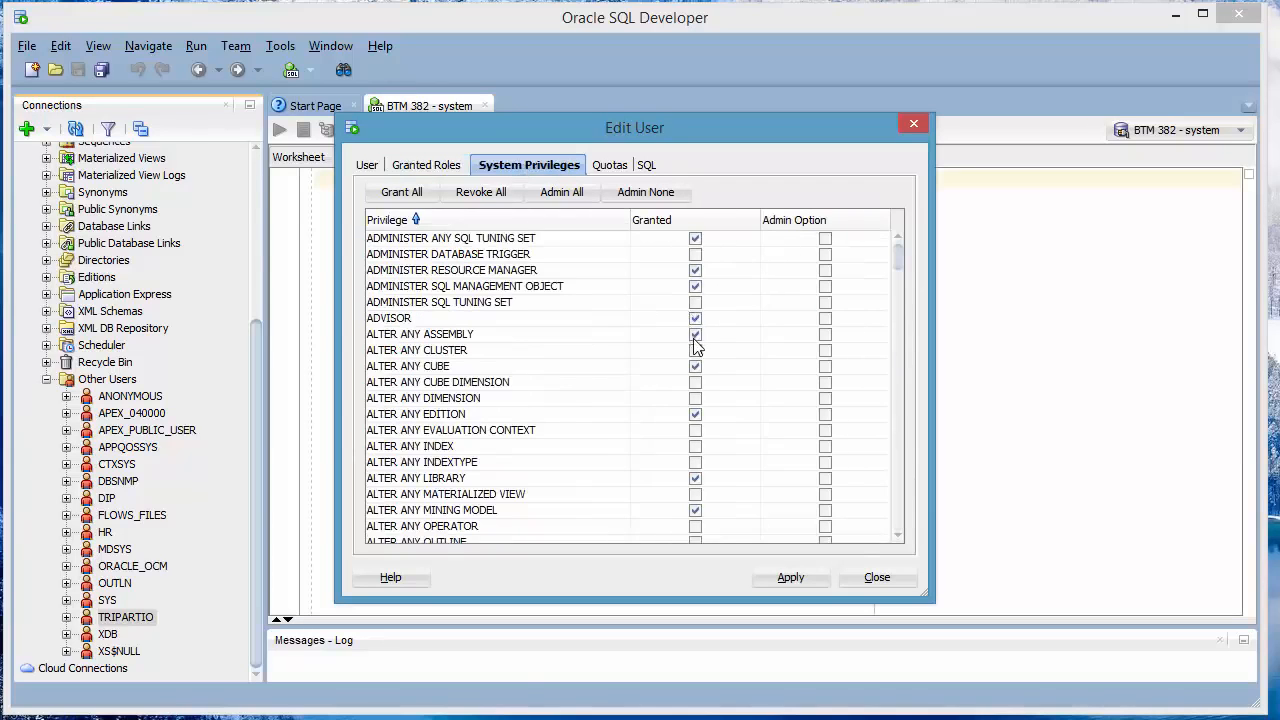
left_click_drag(898, 263, 911, 231)
left_click(893, 580)
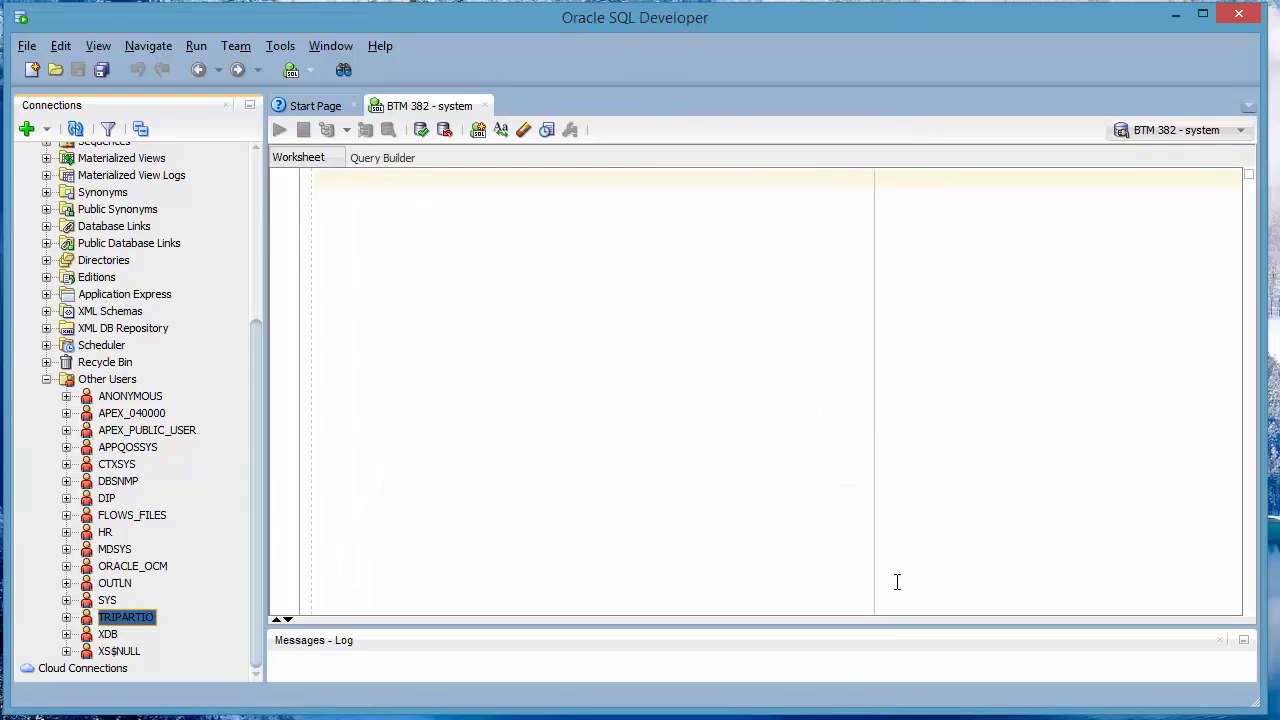
- Collapse Other Users and look through the tables of the BTM 382 - system connection
left_click(46, 380)
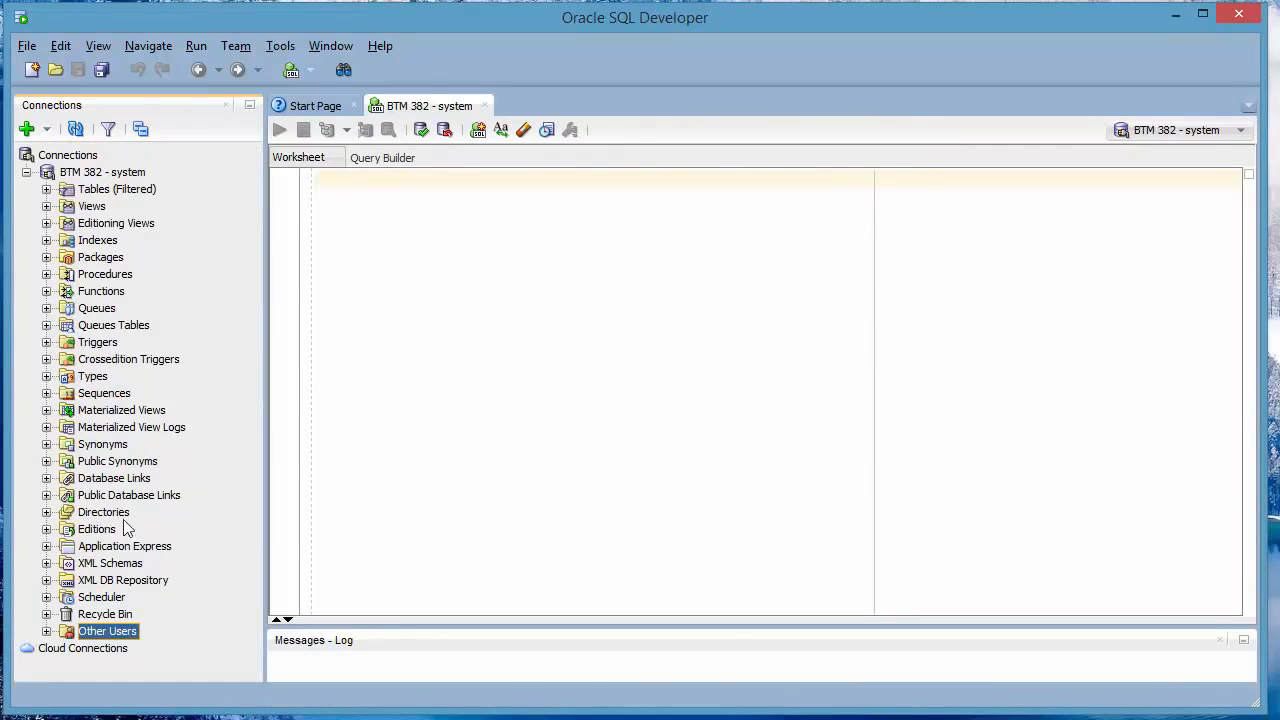
left_click(26, 173)
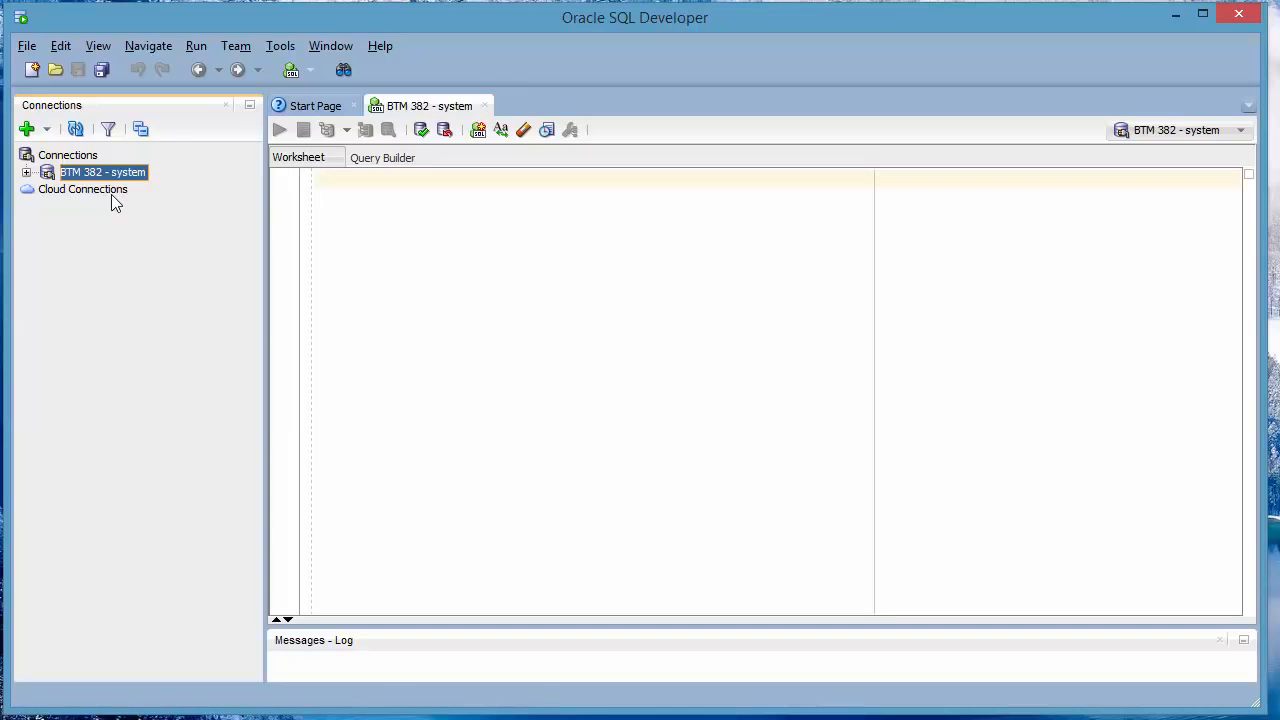
left_click(26, 173)
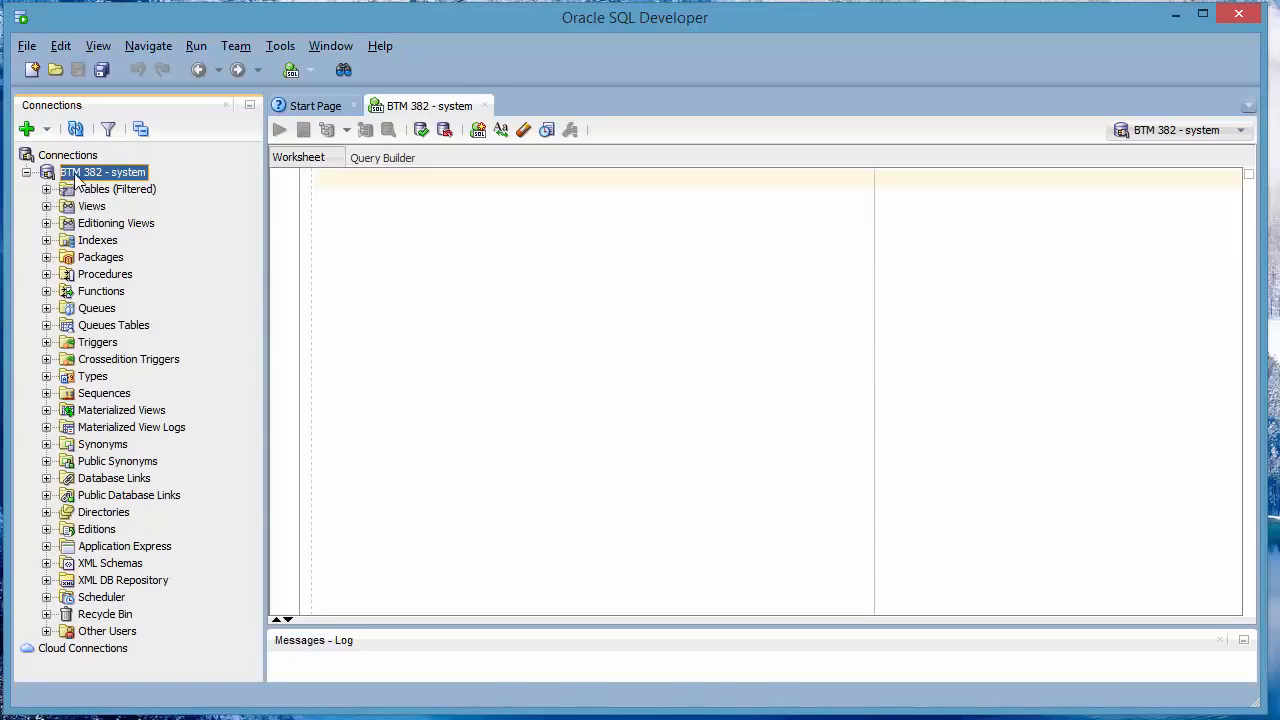
left_click(46, 189)
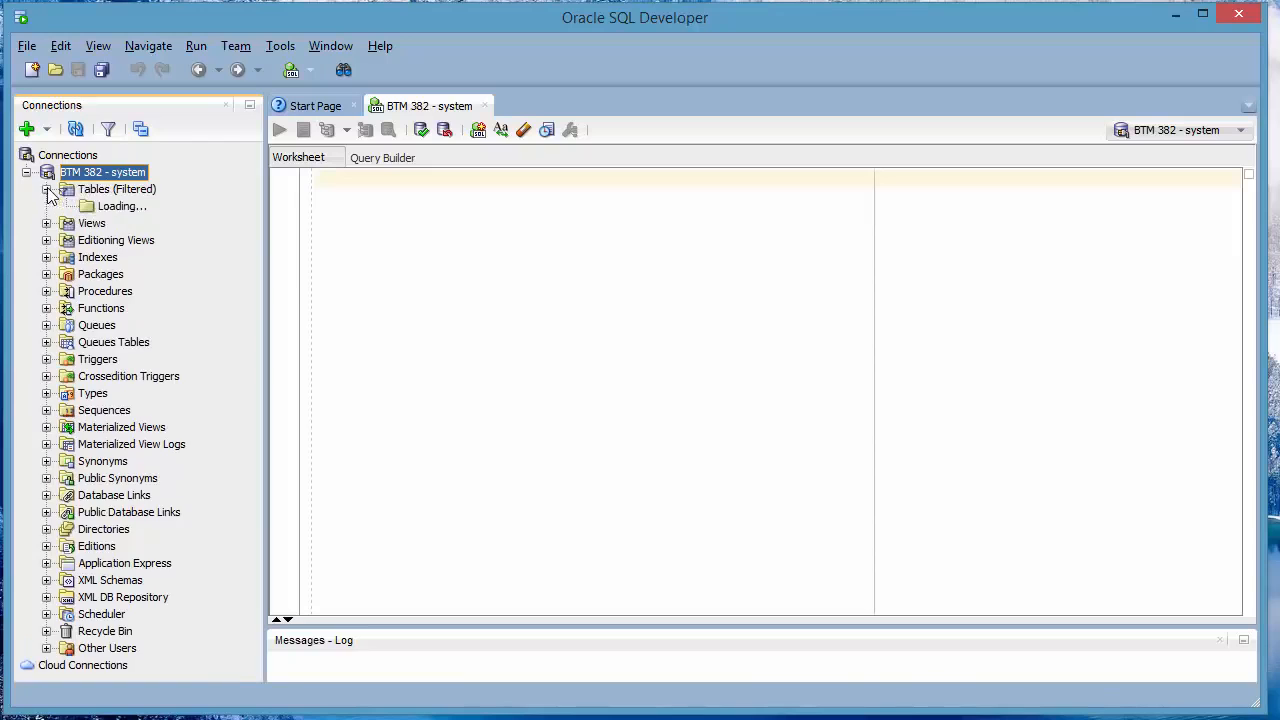
left_click_drag(255, 200, 279, 177)
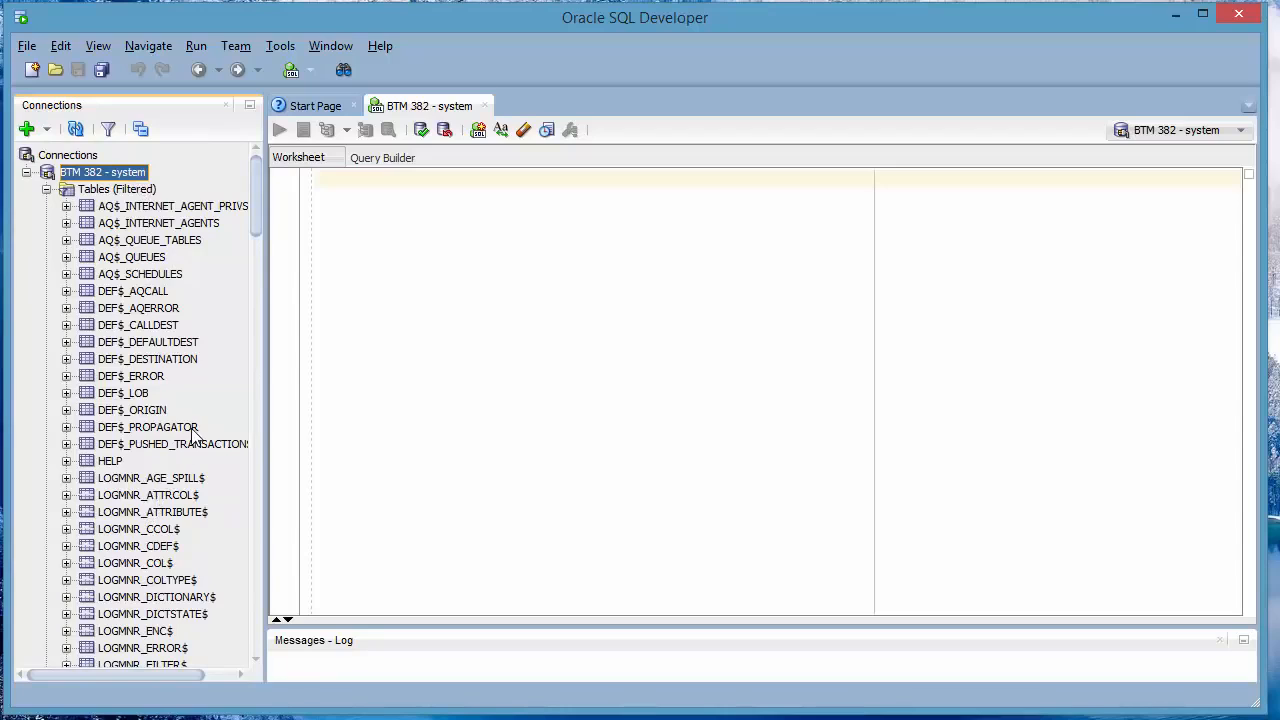
left_click(46, 189)
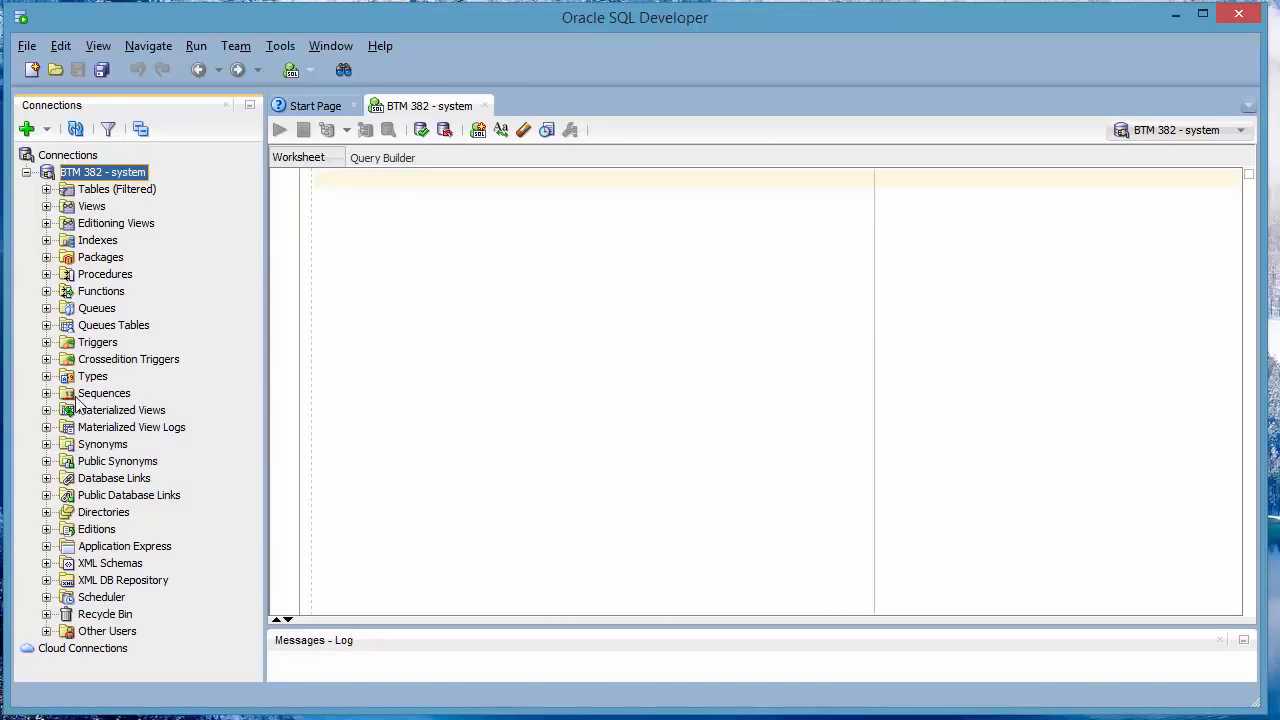
left_click(46, 189)
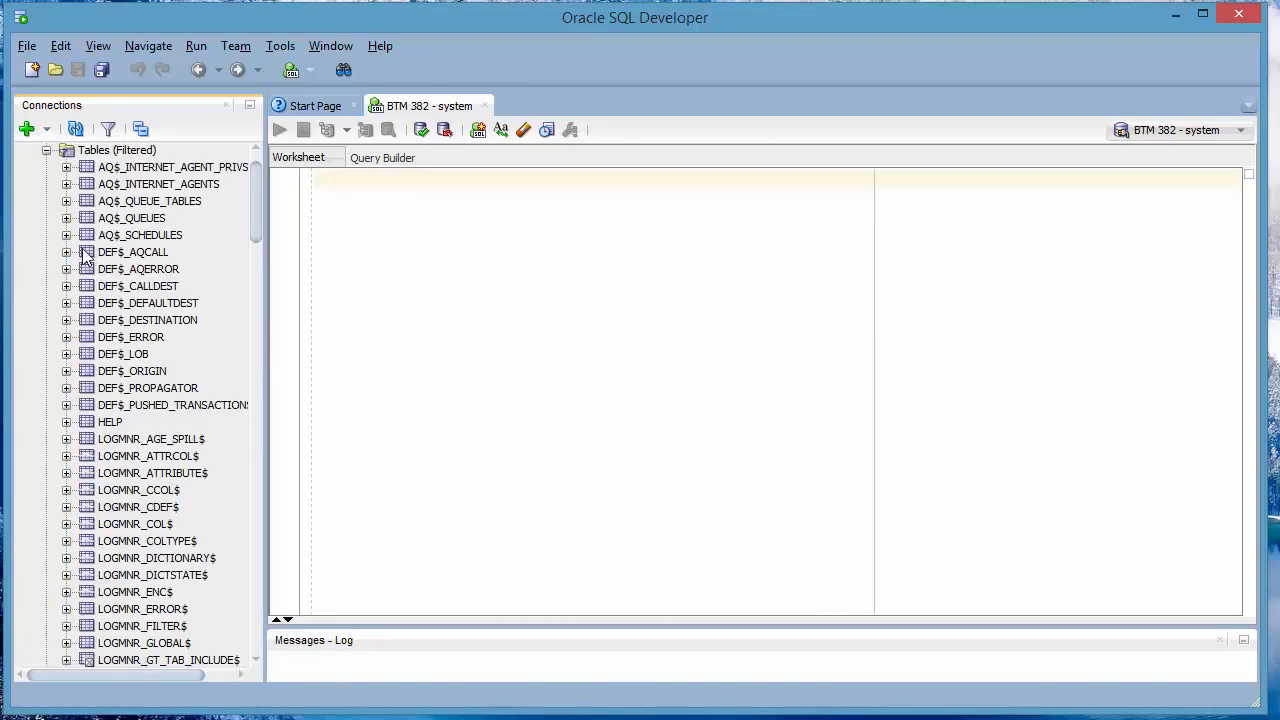
scroll(90, 328, "up", 1)
- Create a connection named BTM 382 for user tripartio, enter the account password, enable saving it, and connect with SID xe
left_click(27, 128)
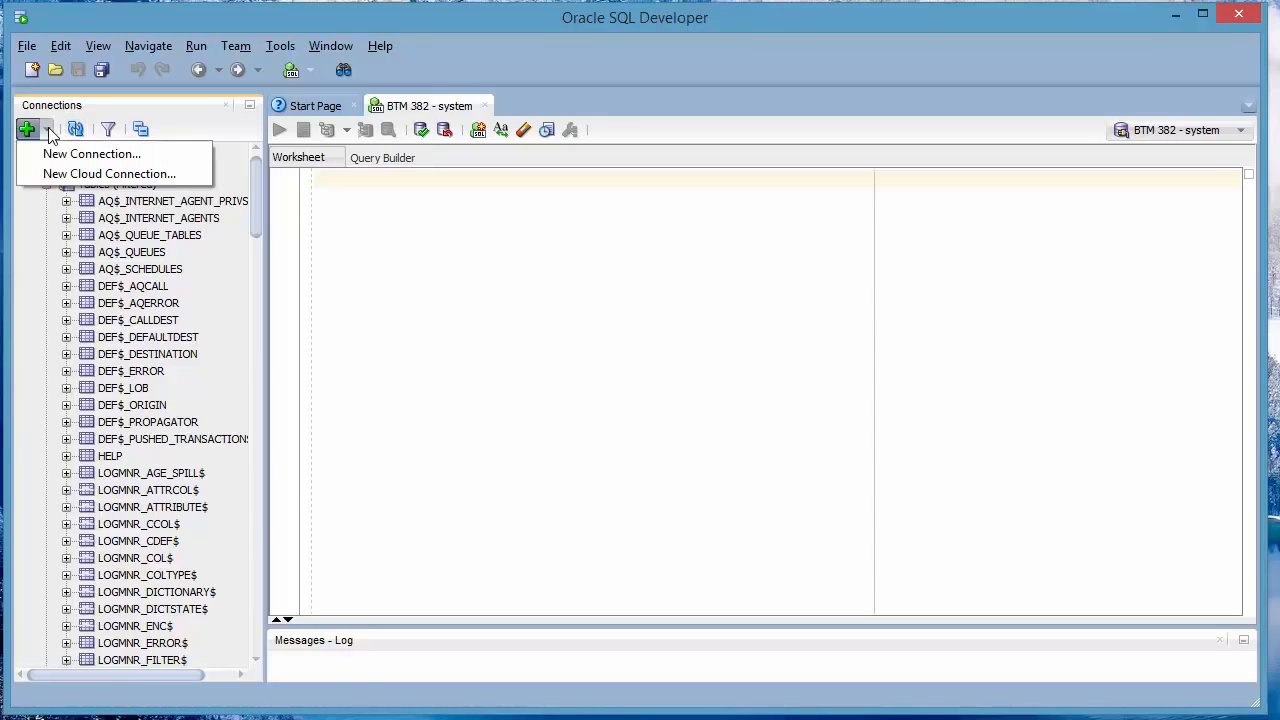
left_click(60, 153)
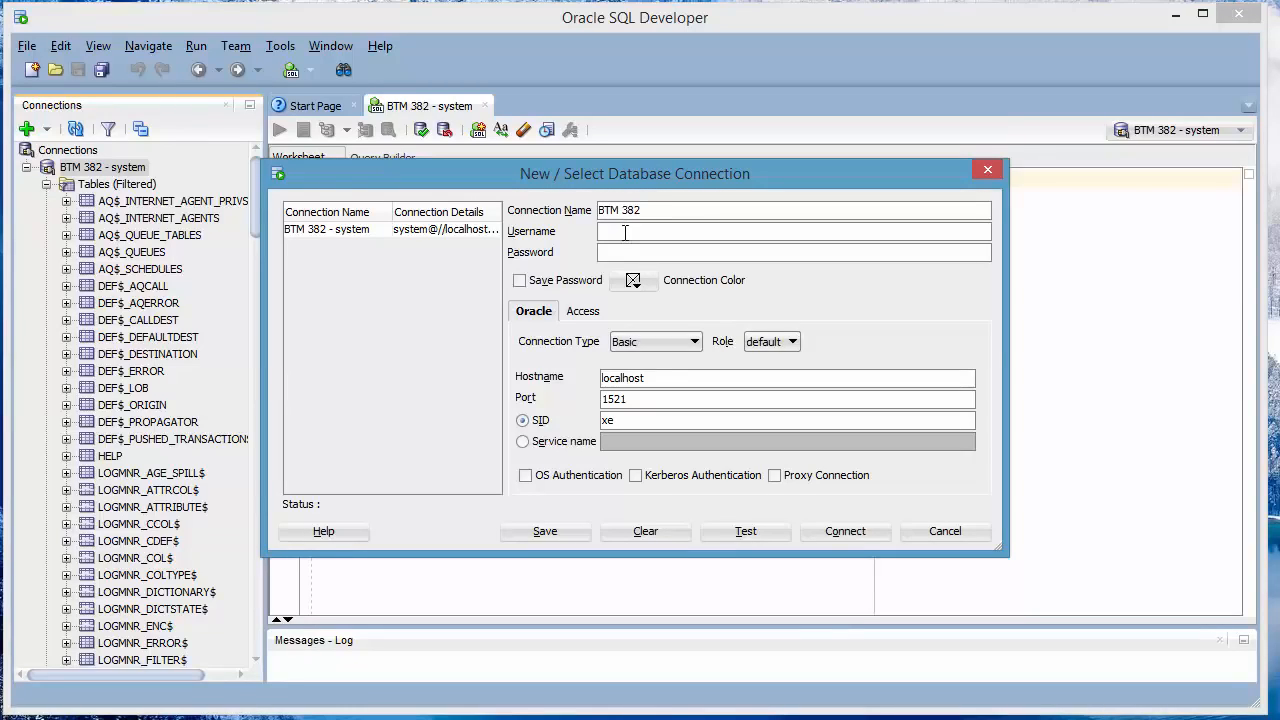
left_click(625, 232)
left_click_drag(668, 217, 581, 216)
left_click(643, 234)
type("tripartio")
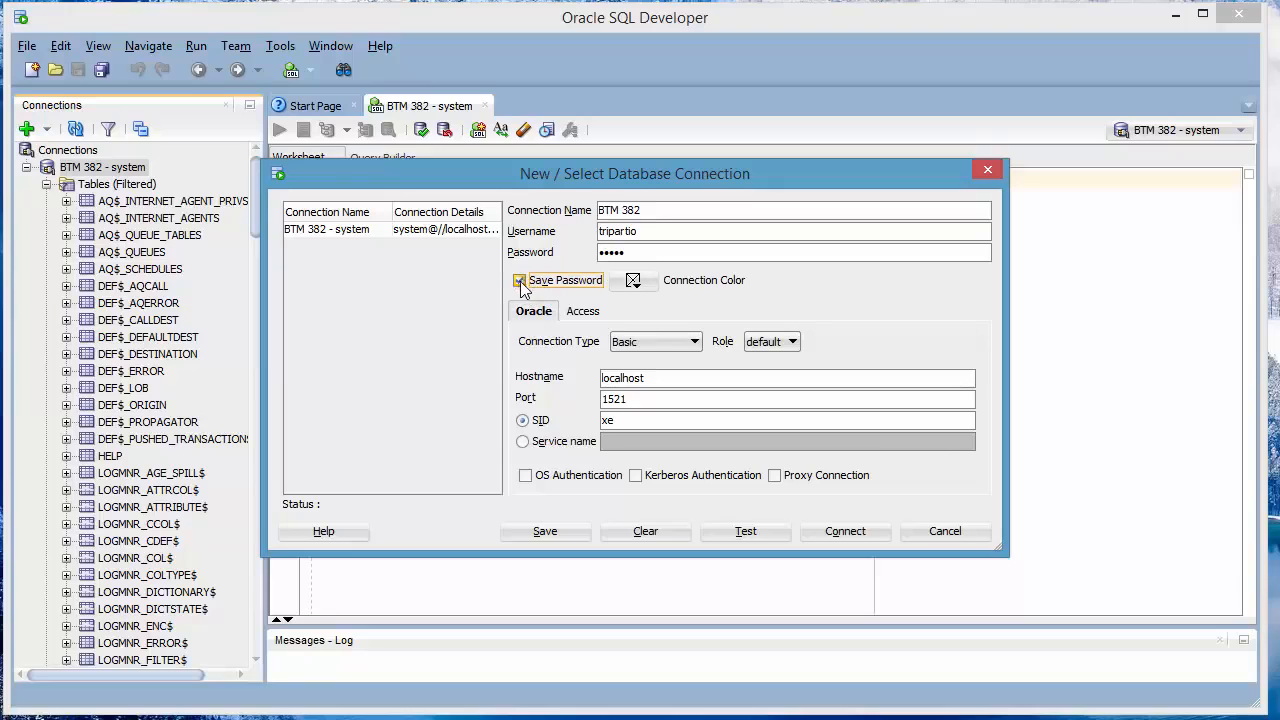
left_click(845, 530)
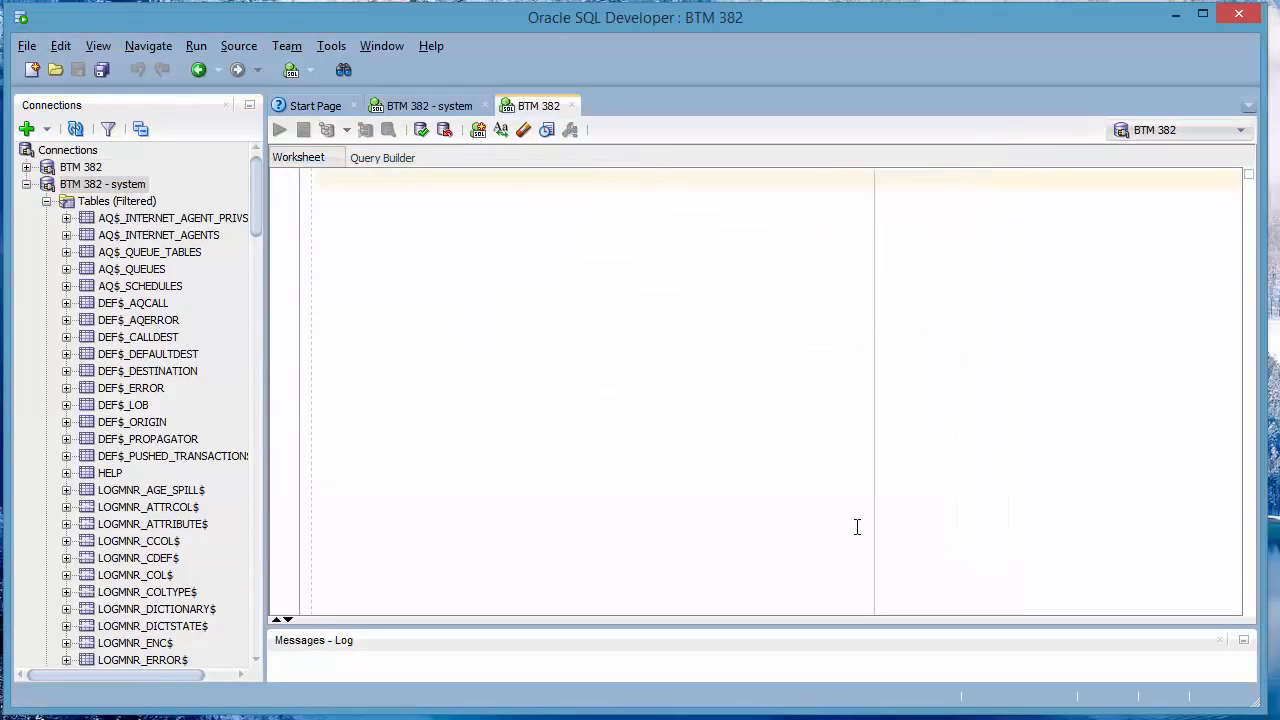
- Compare the tables under the BTM 382 - system connection with those under BTM 382
left_click(26, 185)
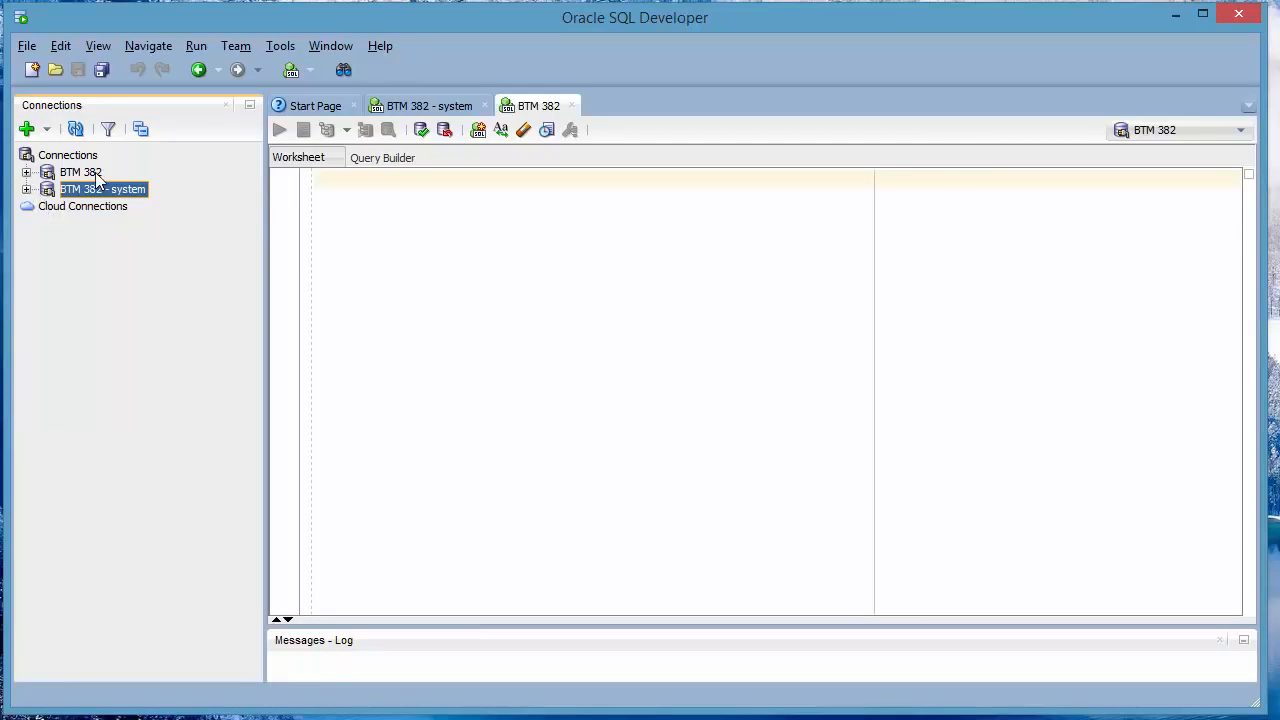
left_click(26, 174)
left_click(26, 173)
left_click(27, 190)
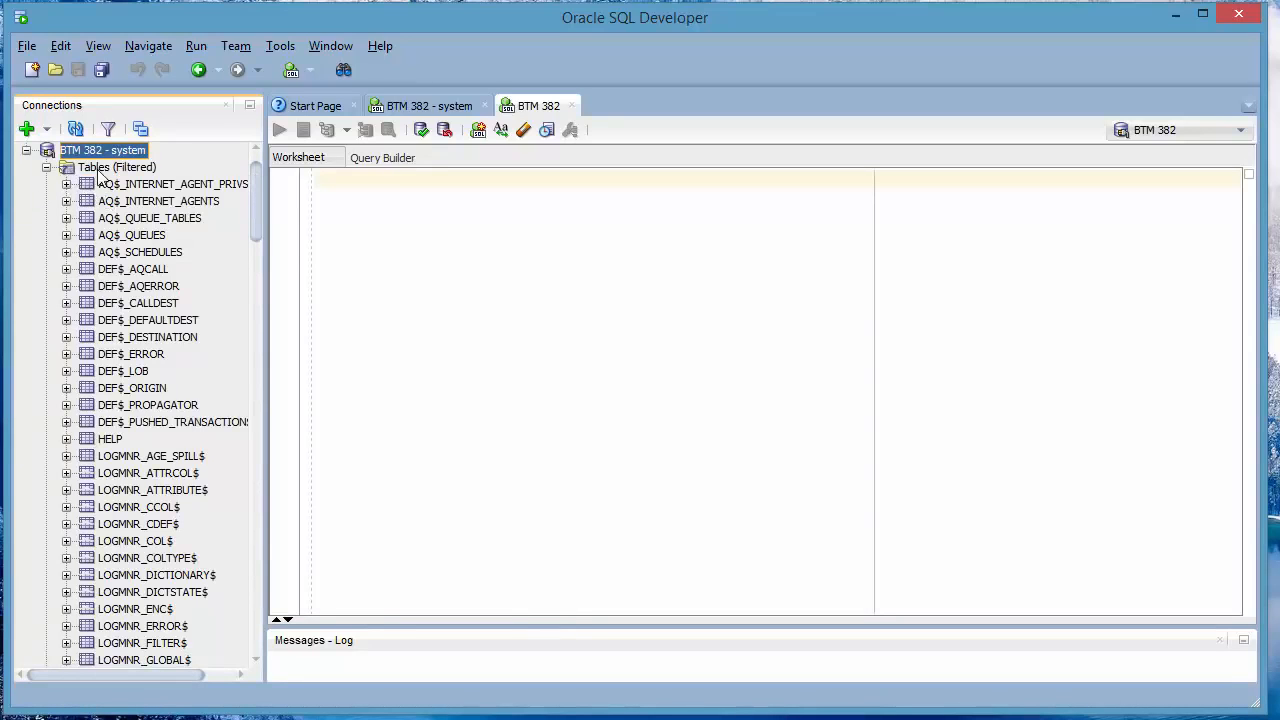
scroll(140, 322, "up", 1)
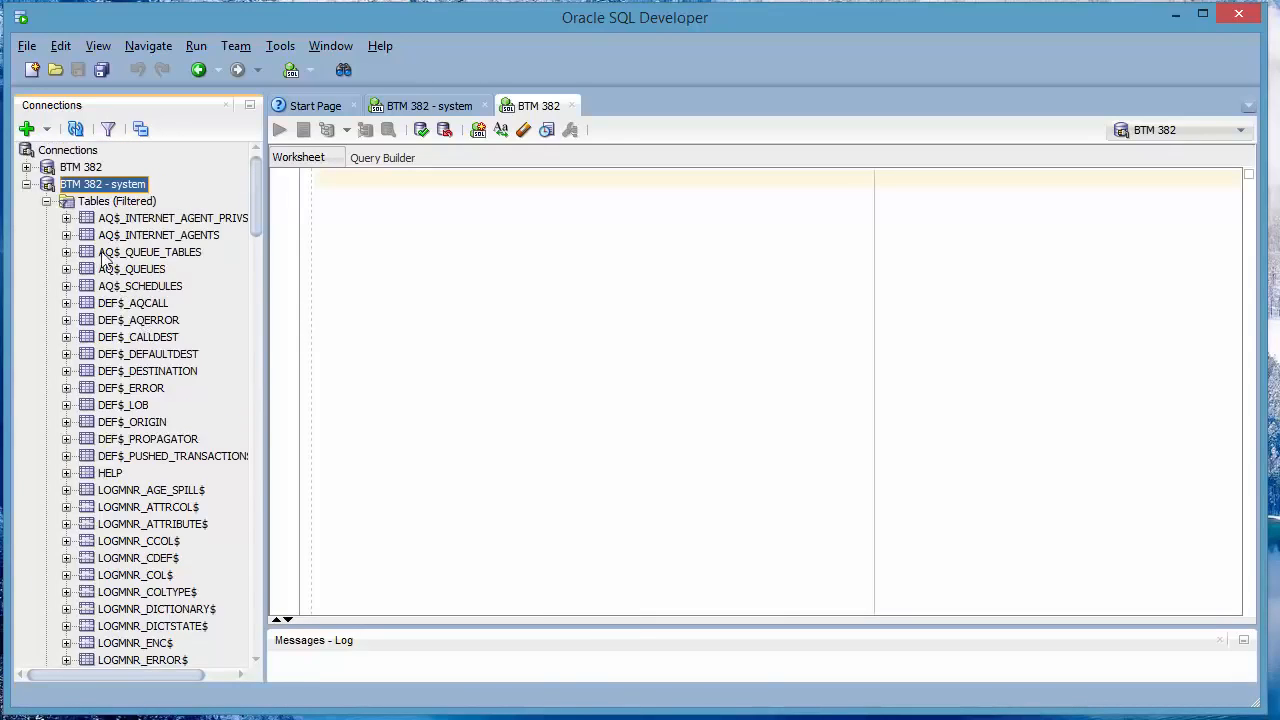
left_click(26, 170)
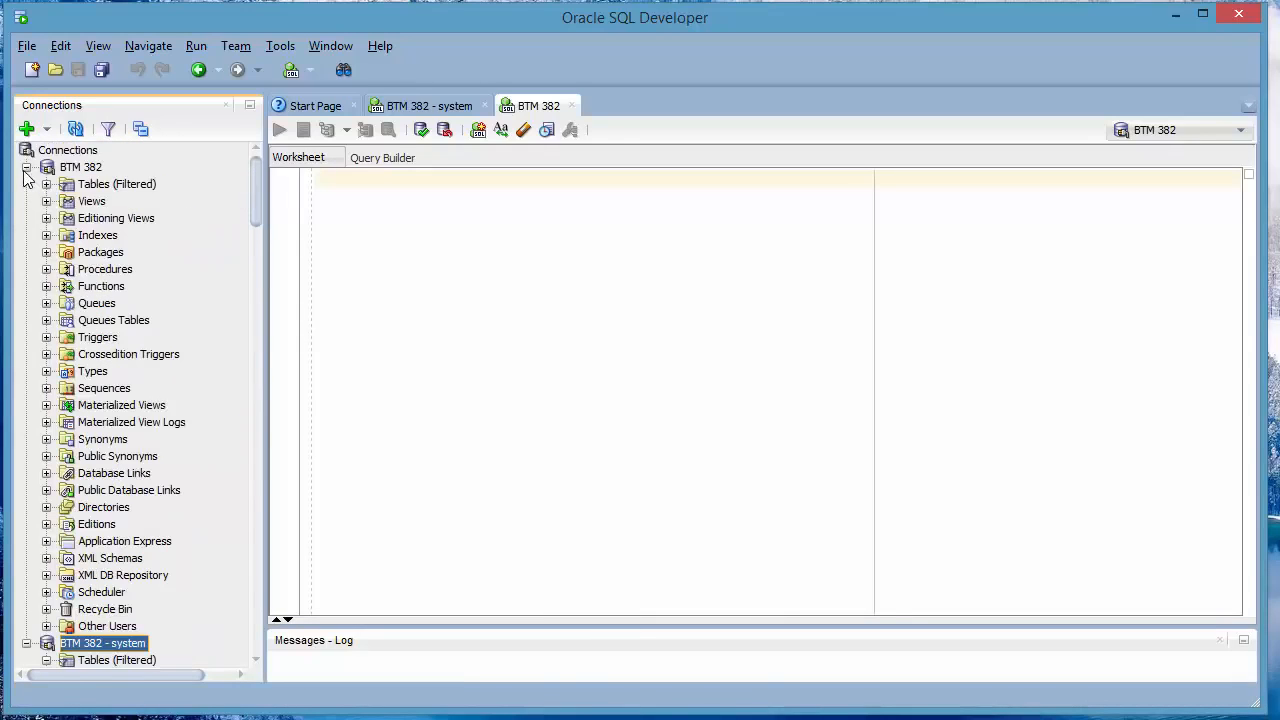
left_click(90, 186)
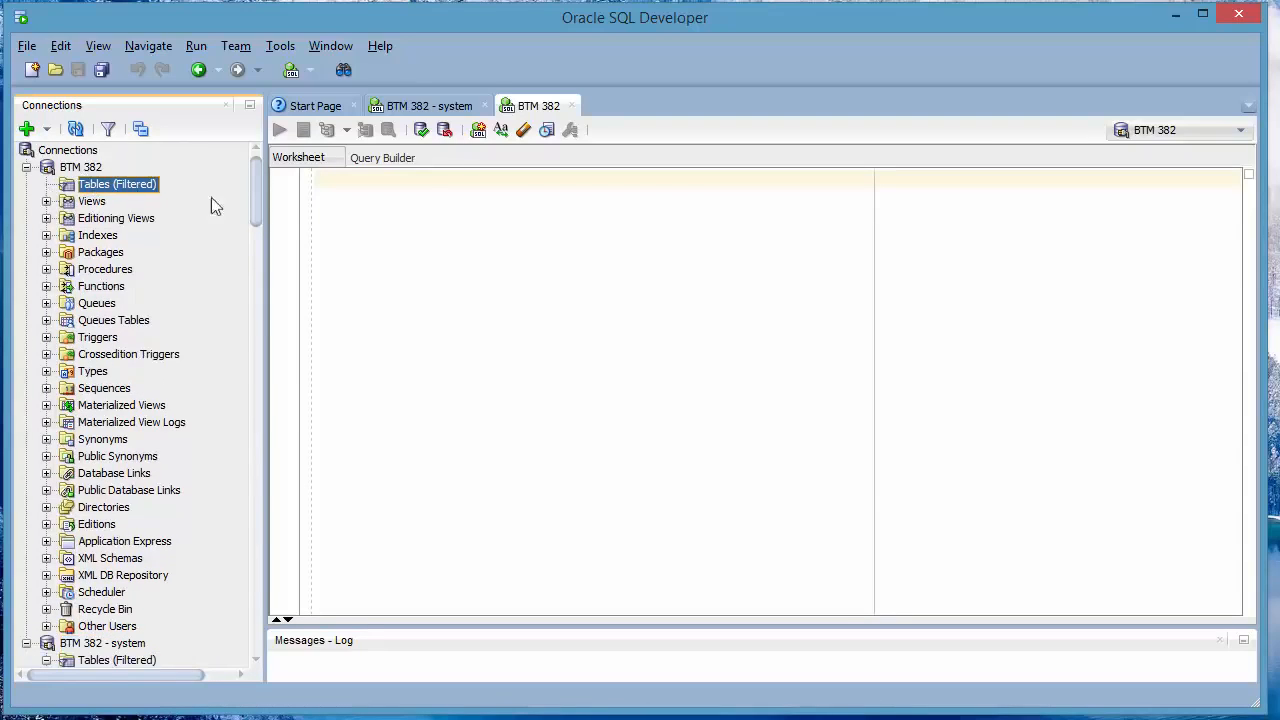
- Paste the copied CREATE TABLE Persons statement into the BTM 382 worksheet and run it
left_click(405, 241)
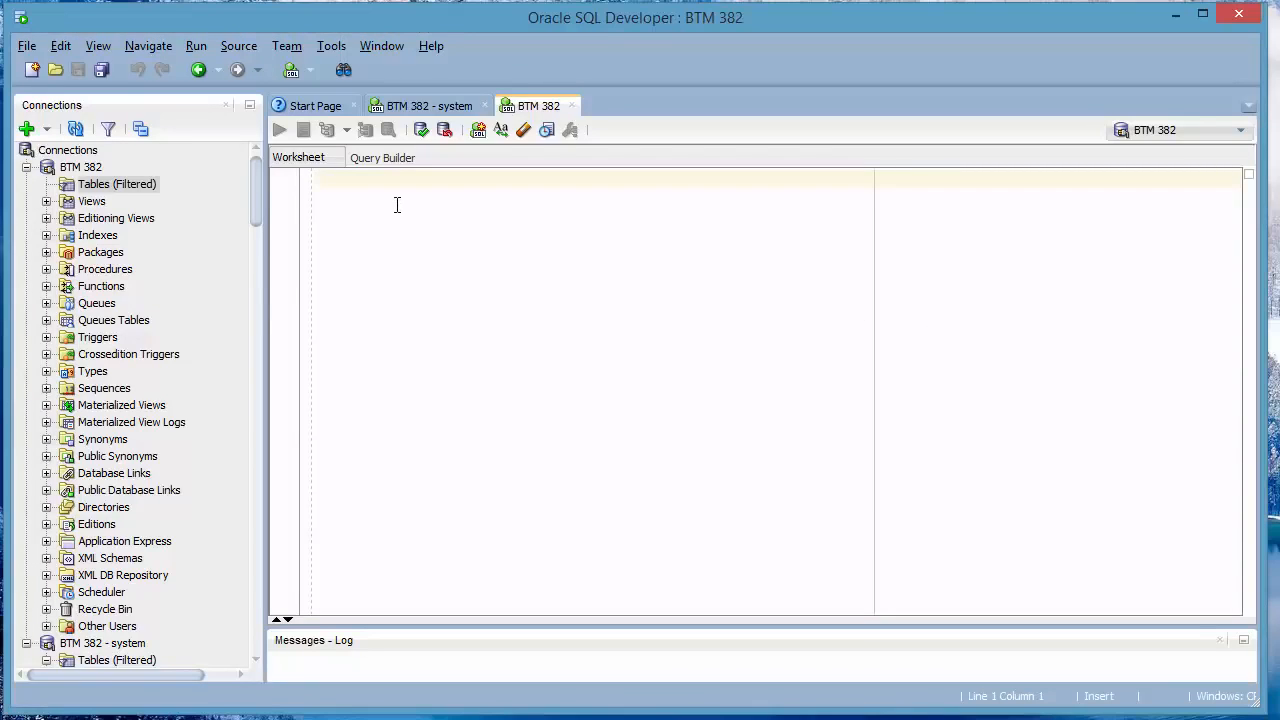
right_click(396, 241)
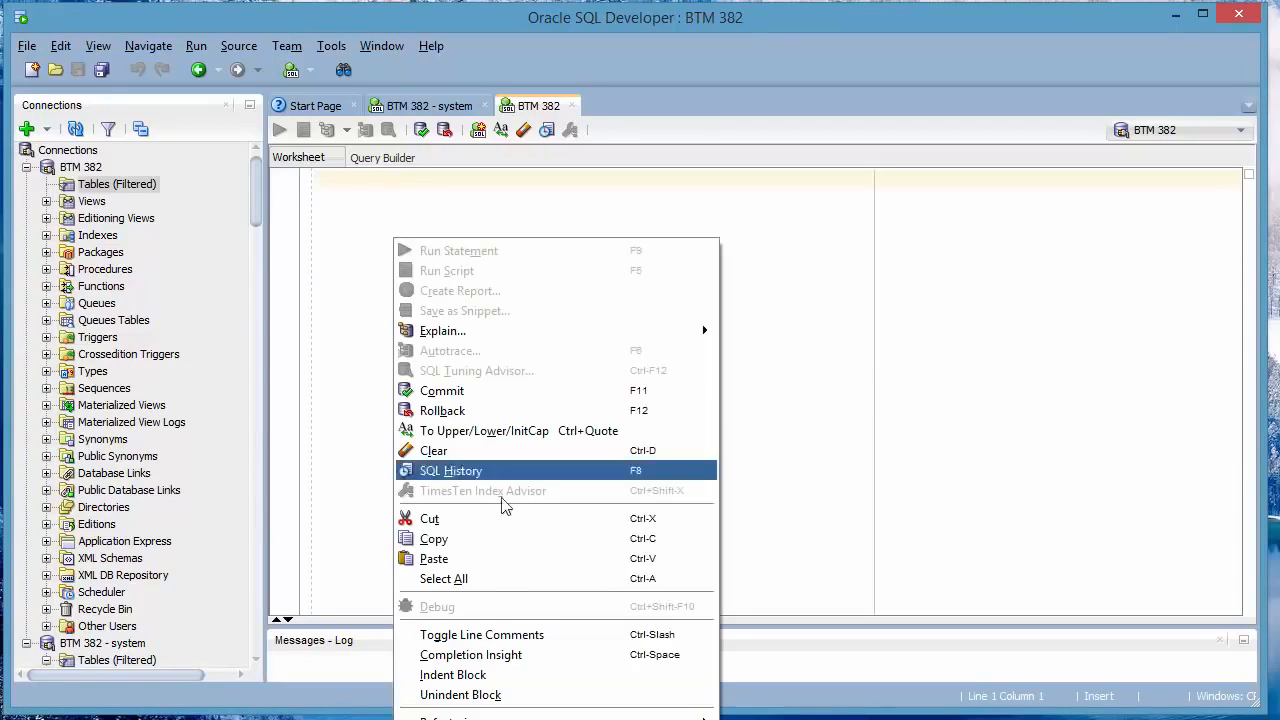
left_click(455, 558)
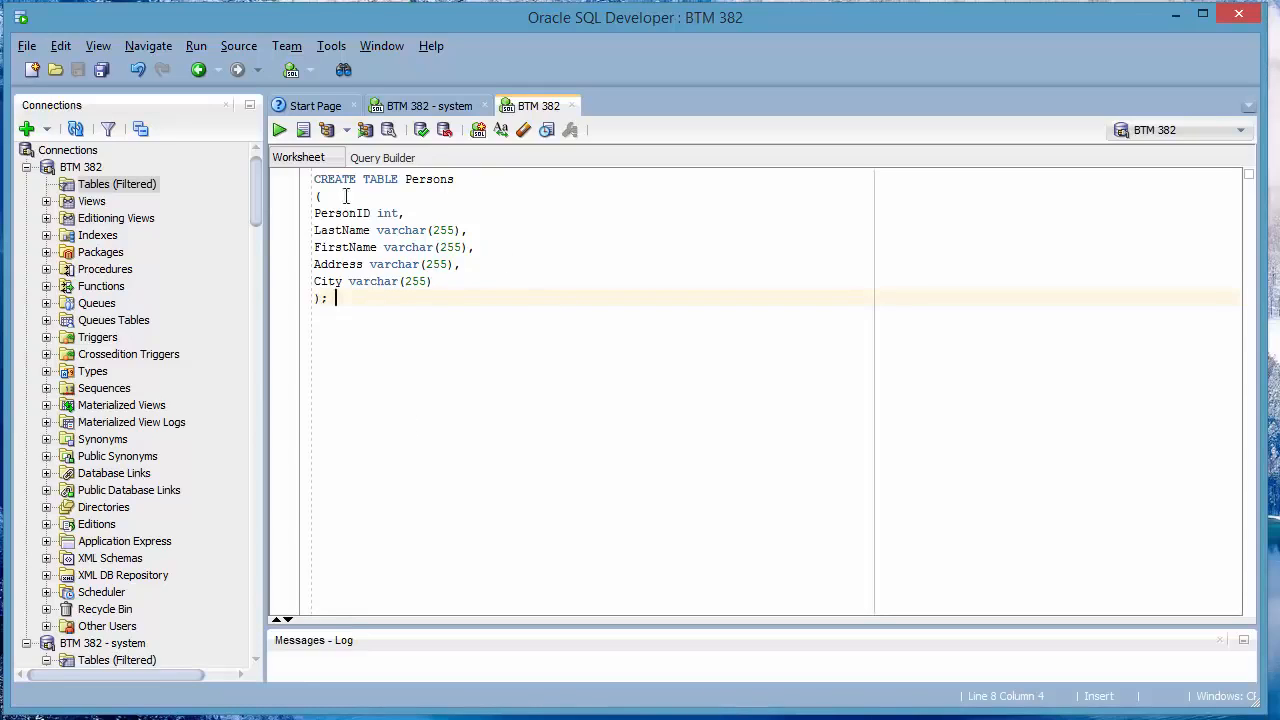
left_click(279, 131)
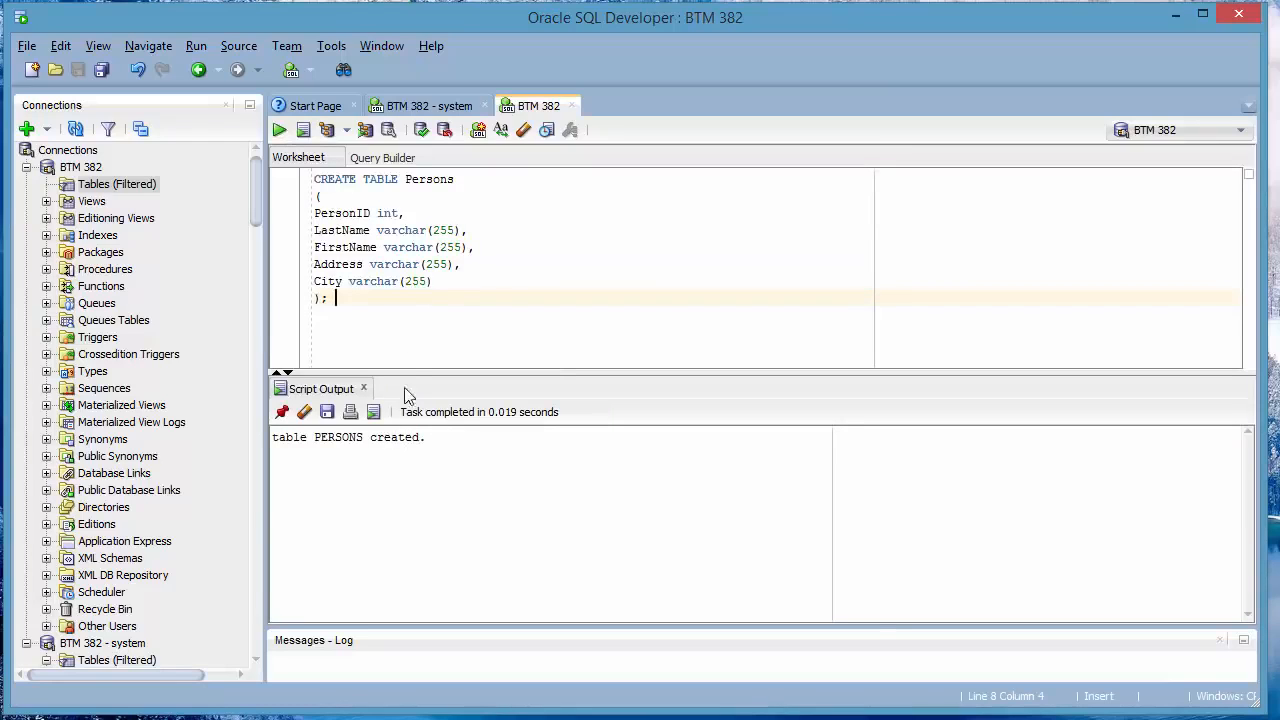
- Refresh the BTM 382 tables, open the PERSONS table to view its columns, and collapse the connection
left_click(75, 130)
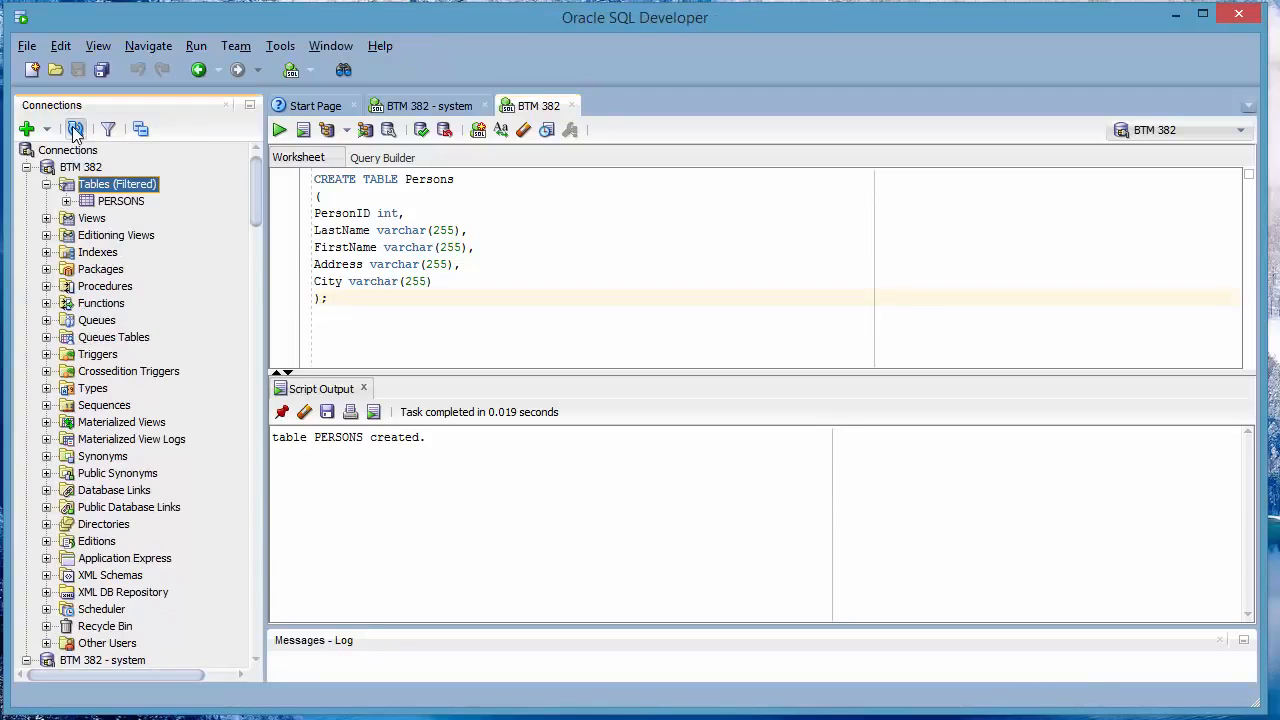
double_click(108, 204)
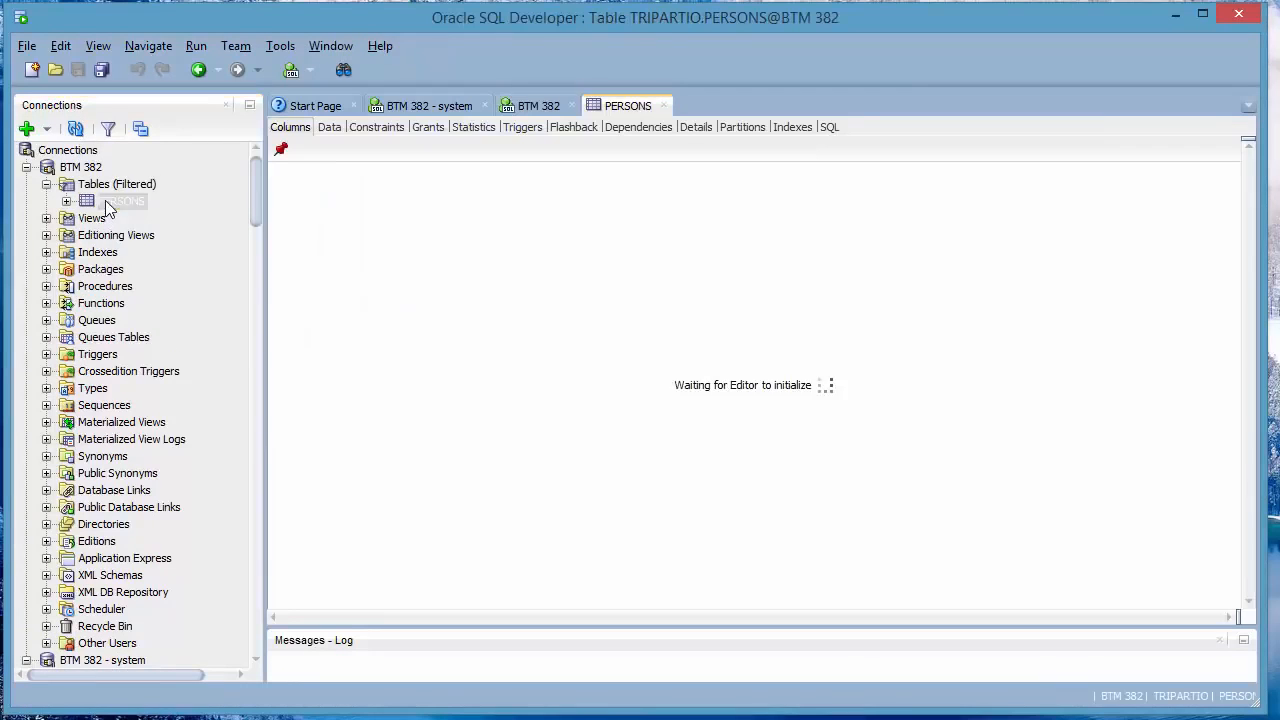
left_click(46, 185)
left_click(27, 168)
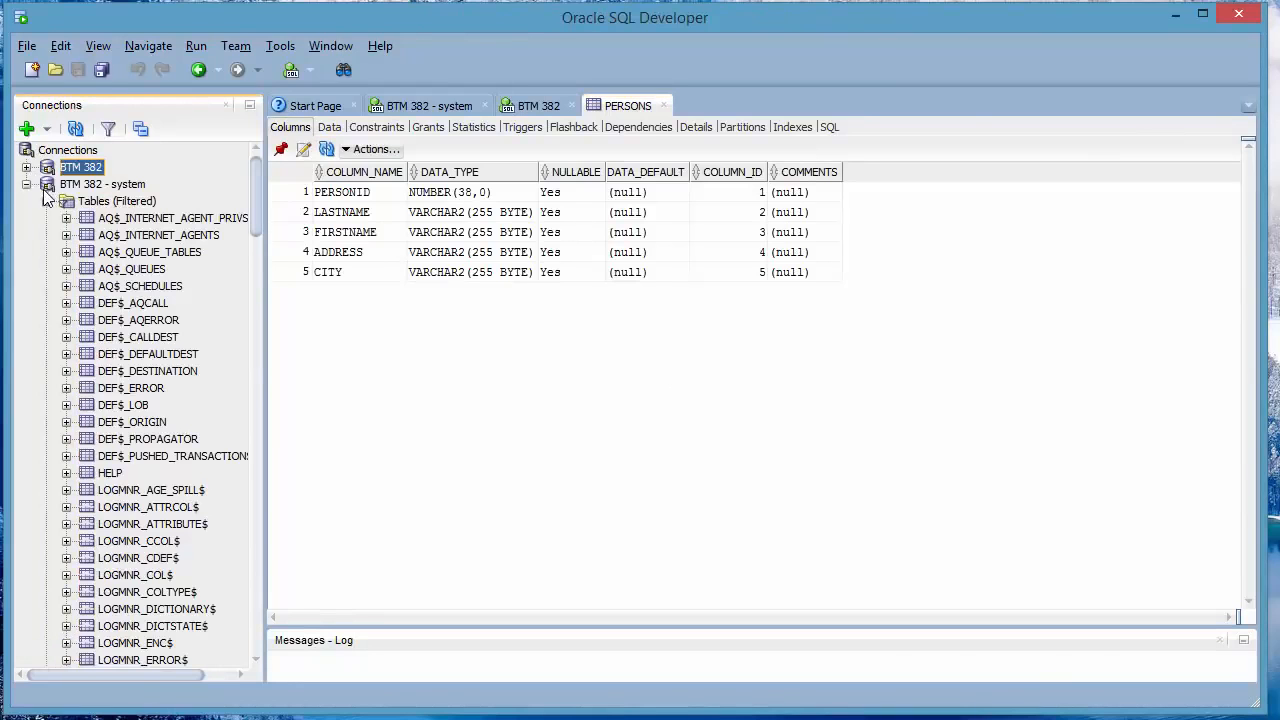
- Paste the same CREATE TABLE Persons statement into the BTM 382 - system worksheet and run it
left_click(46, 206)
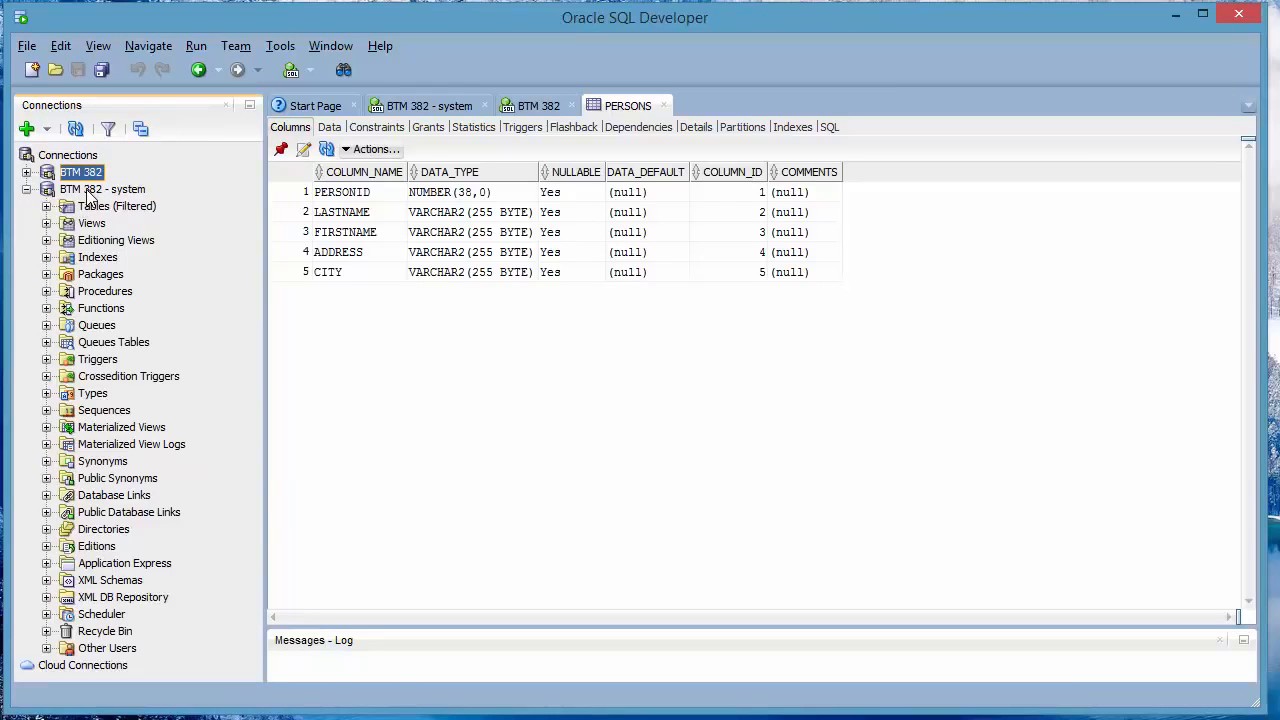
right_click(88, 191)
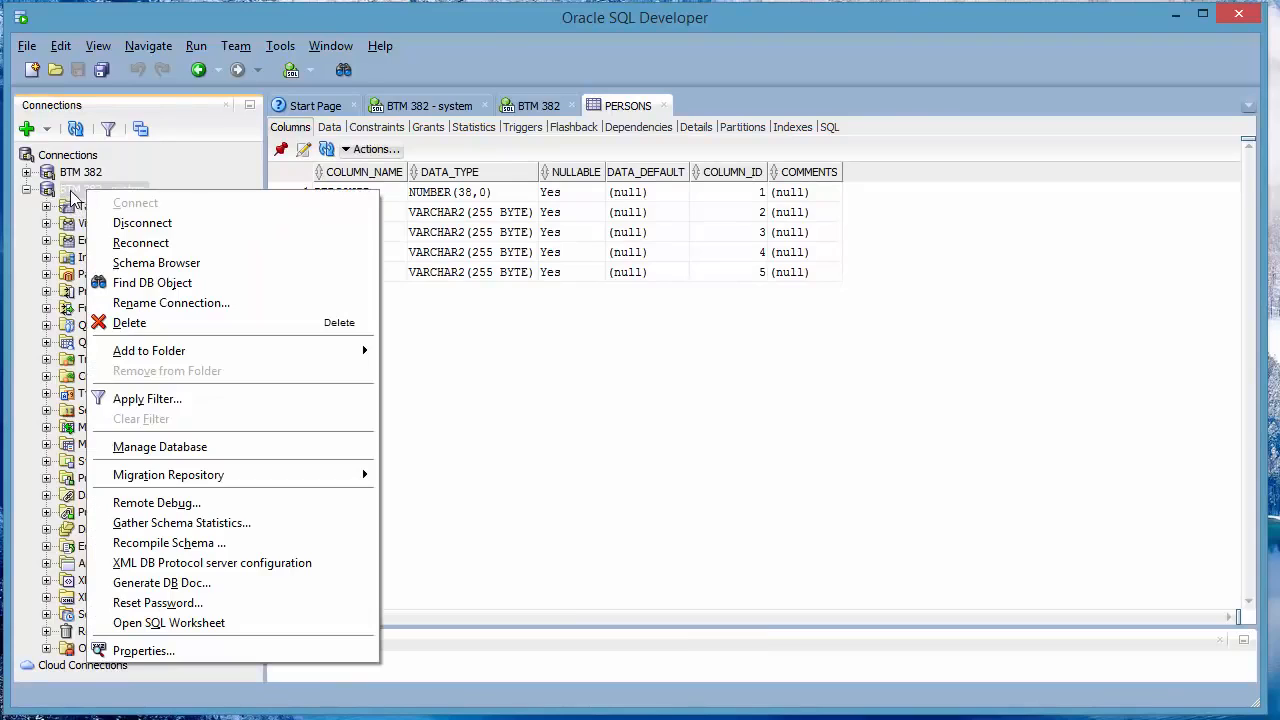
left_click(452, 108)
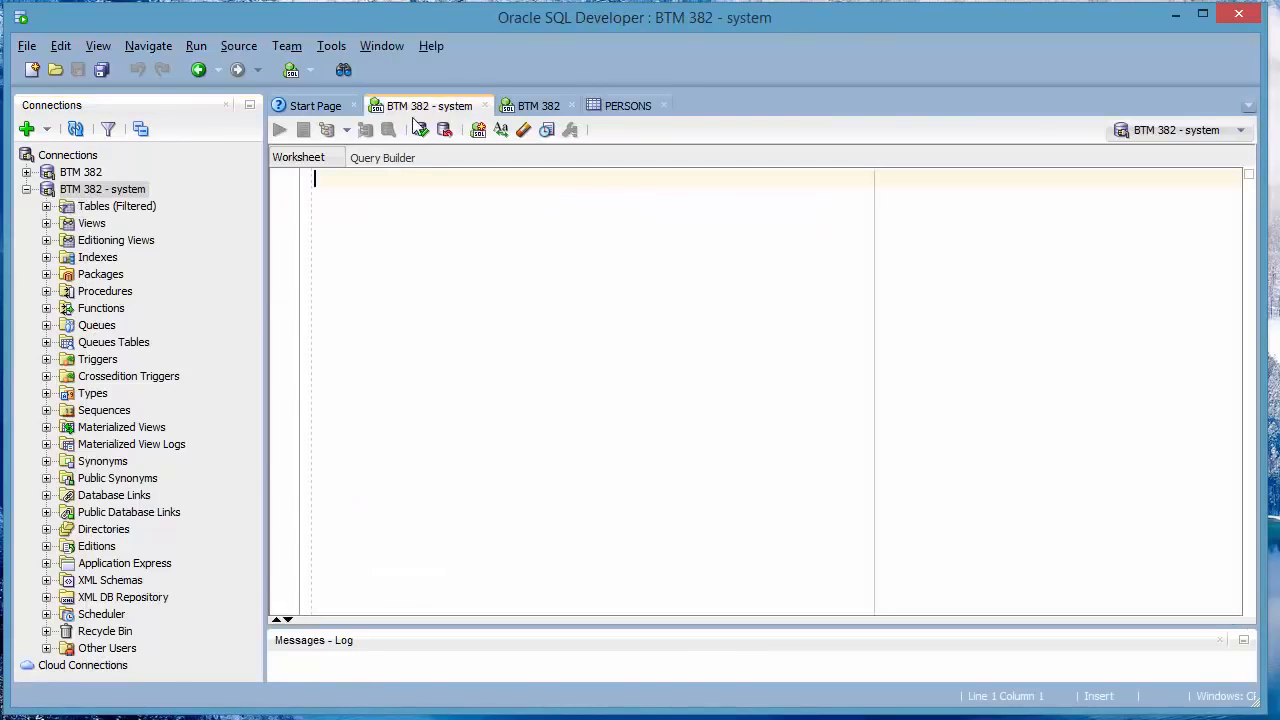
right_click(362, 191)
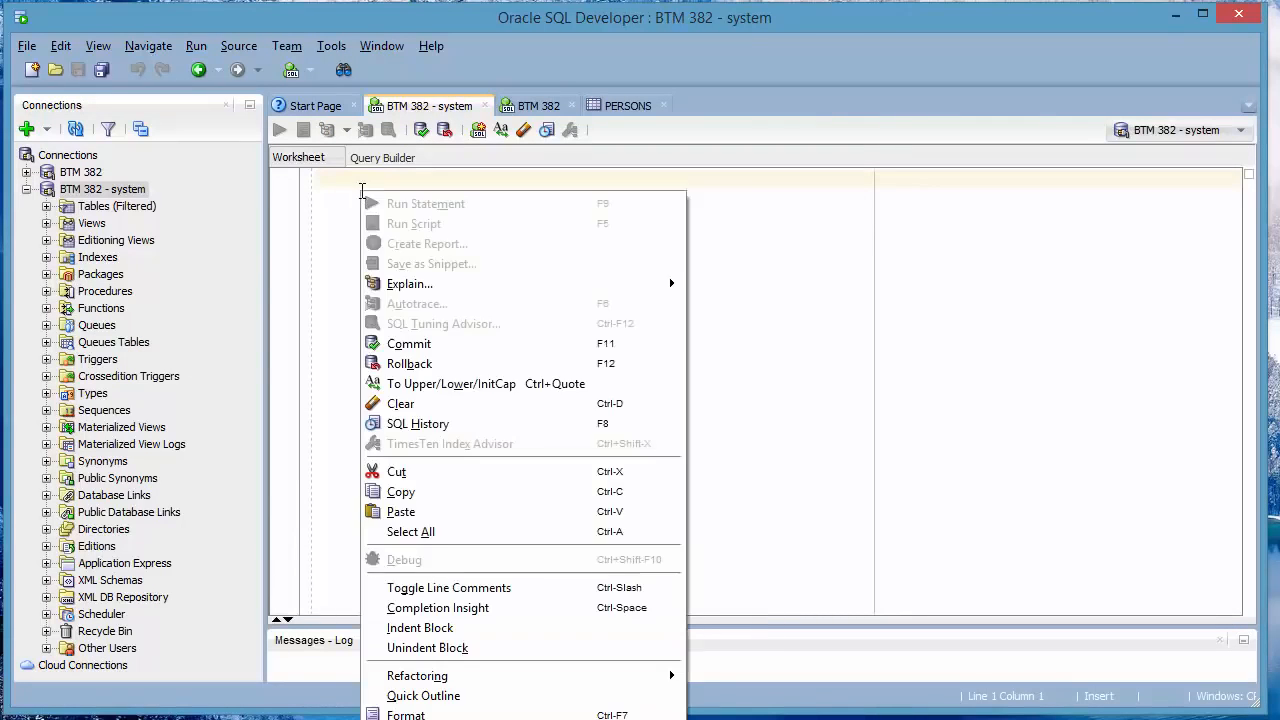
left_click(428, 510)
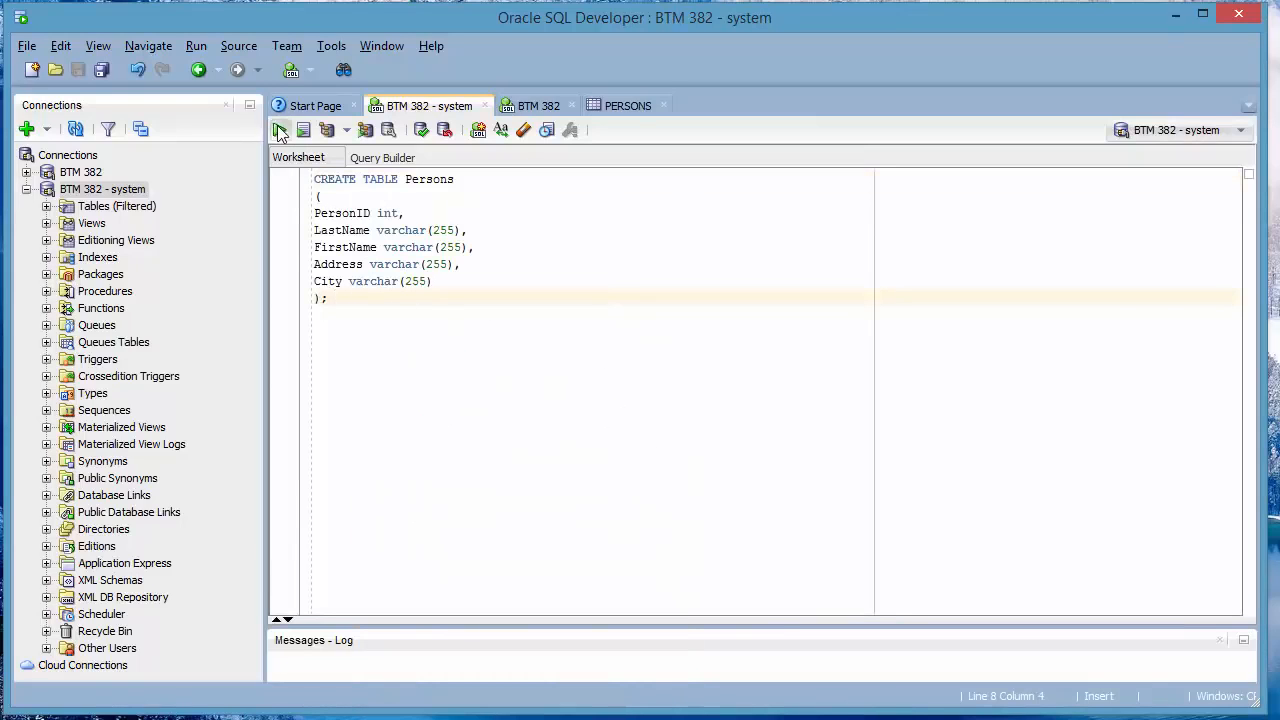
left_click(280, 131)
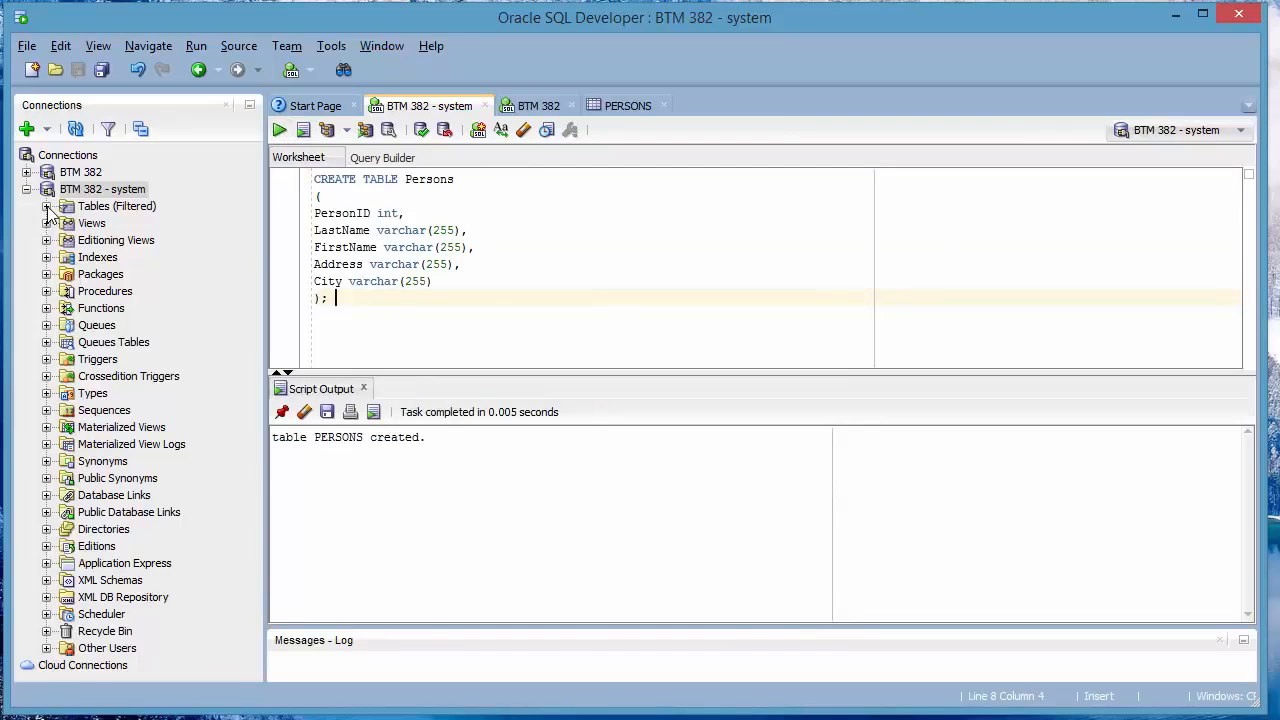
- Locate and open the PERSONS table among the BTM 382 - system tables, look through its neighbours, and collapse the connection
left_click(46, 206)
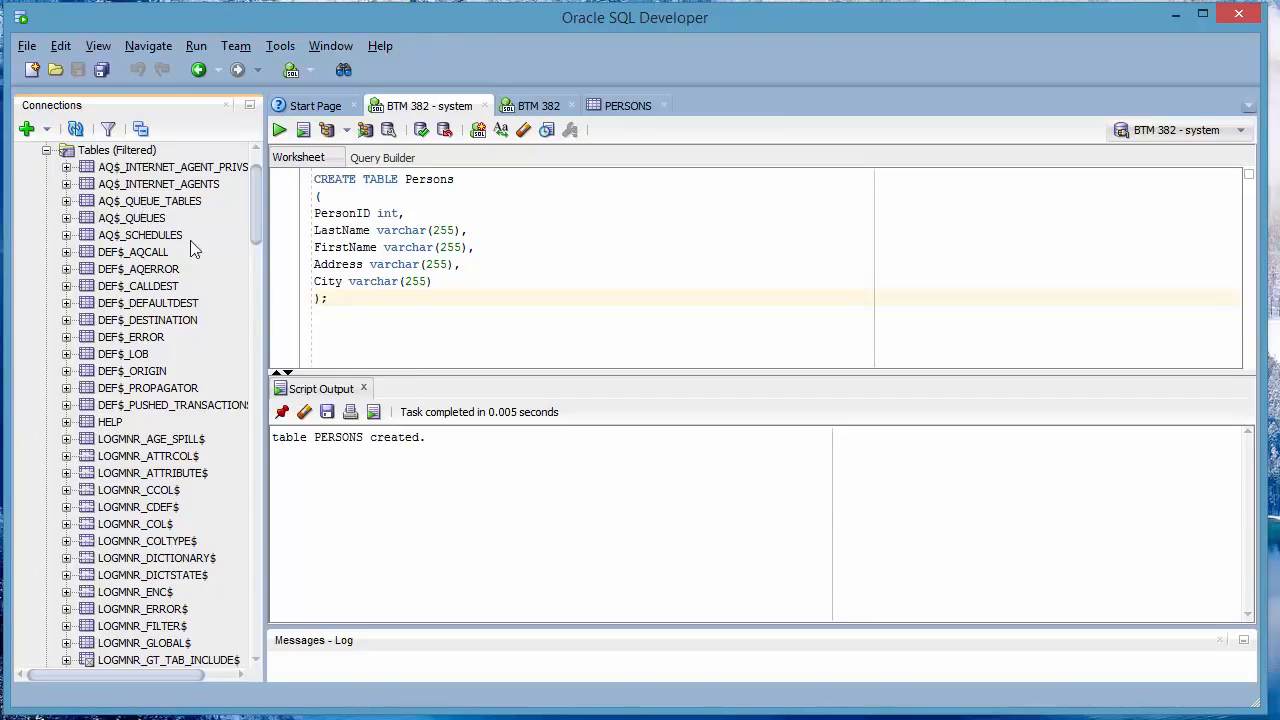
left_click_drag(256, 199, 270, 458)
left_click(118, 396)
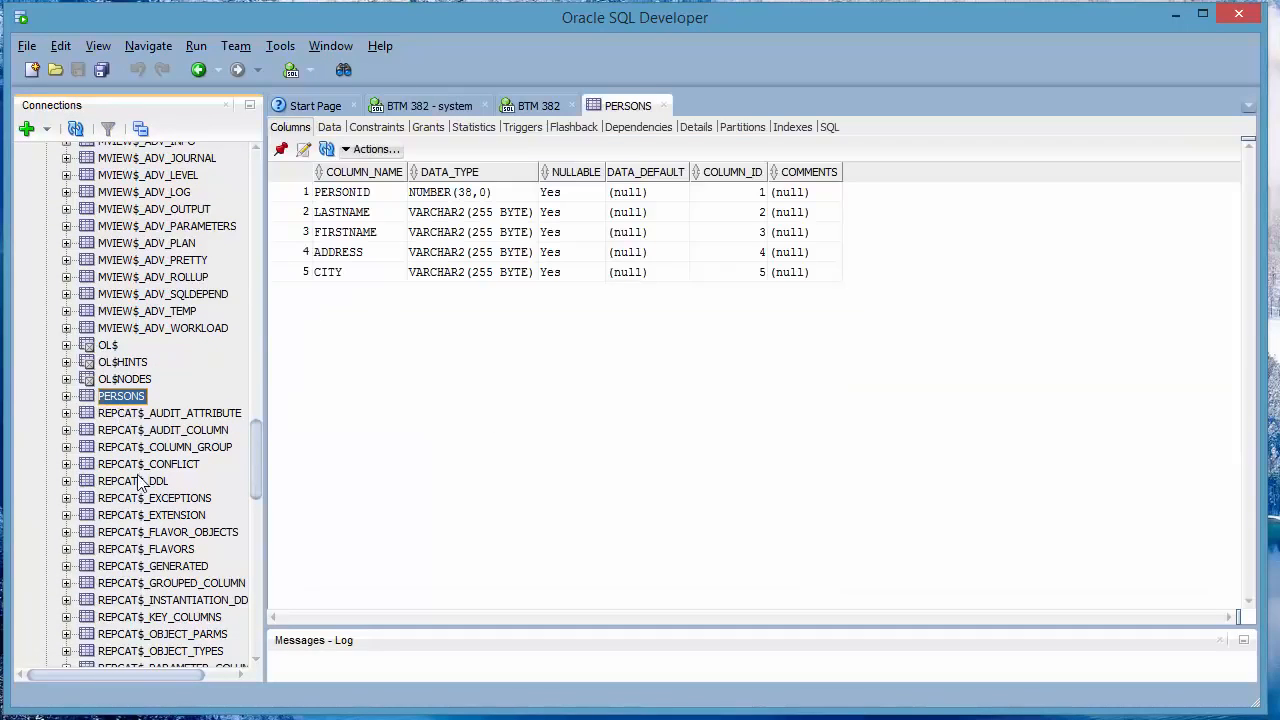
scroll(137, 485, "down", 3)
scroll(137, 485, "up", 1)
scroll(137, 485, "up", 5)
left_click_drag(262, 450, 238, 180)
left_click(26, 189)
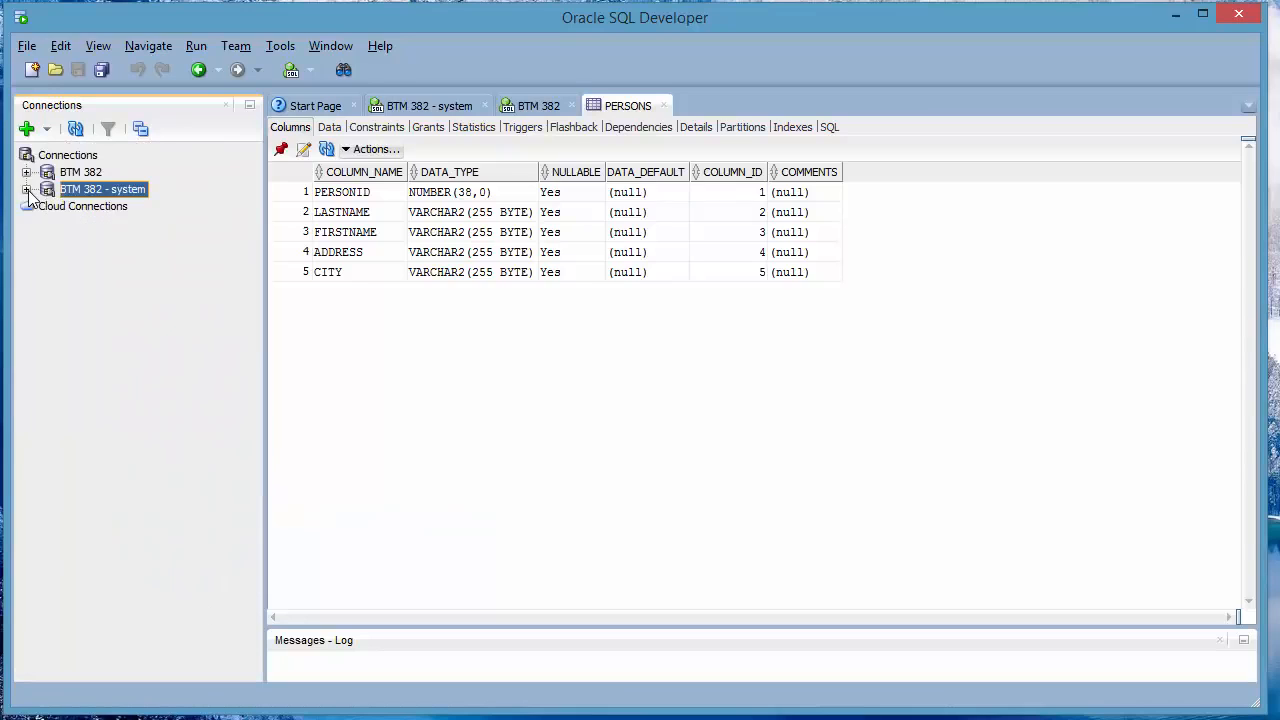
- Expand the tables of the BTM 382 connection and select its PERSONS table
left_click(26, 173)
left_click(46, 190)
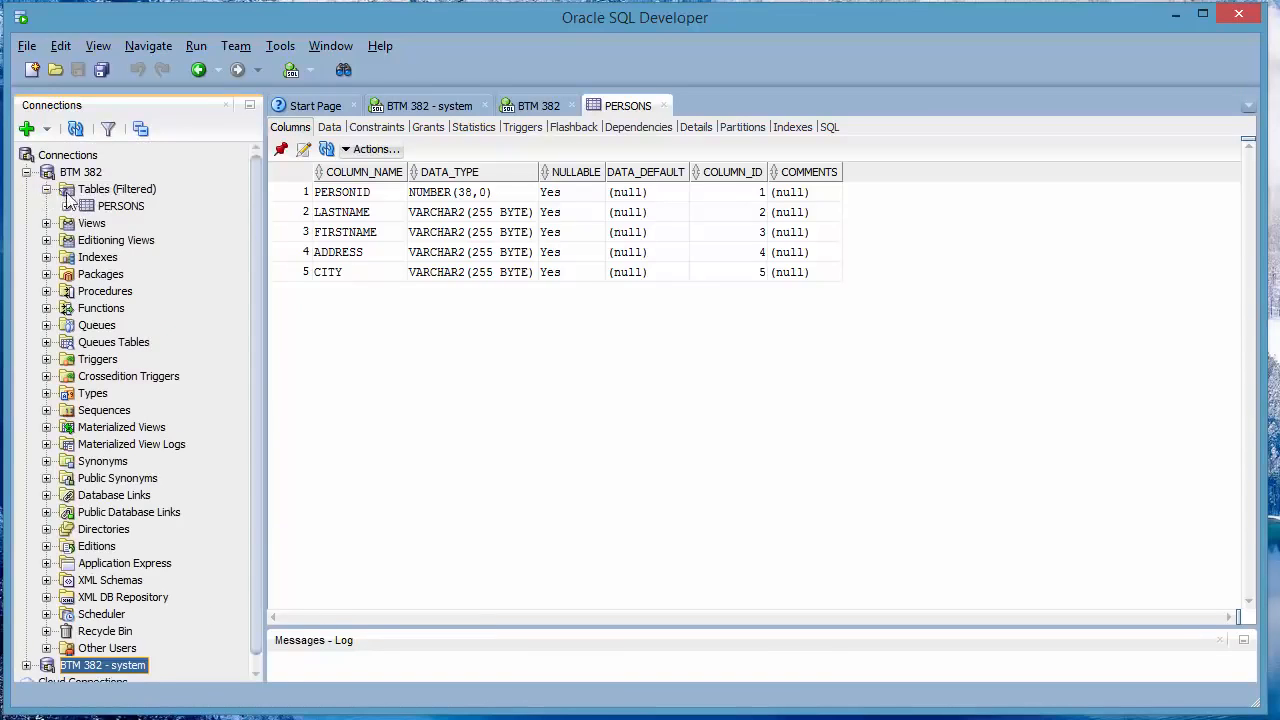
left_click(99, 193)
left_click(104, 207)
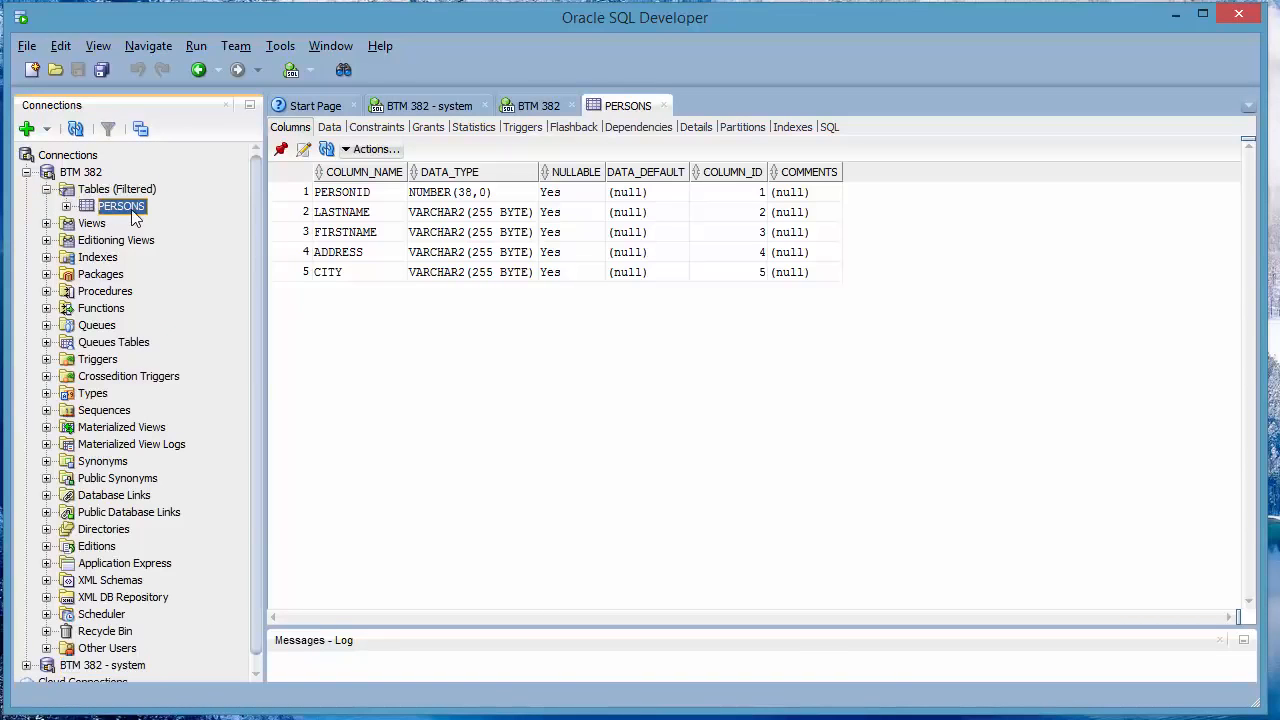